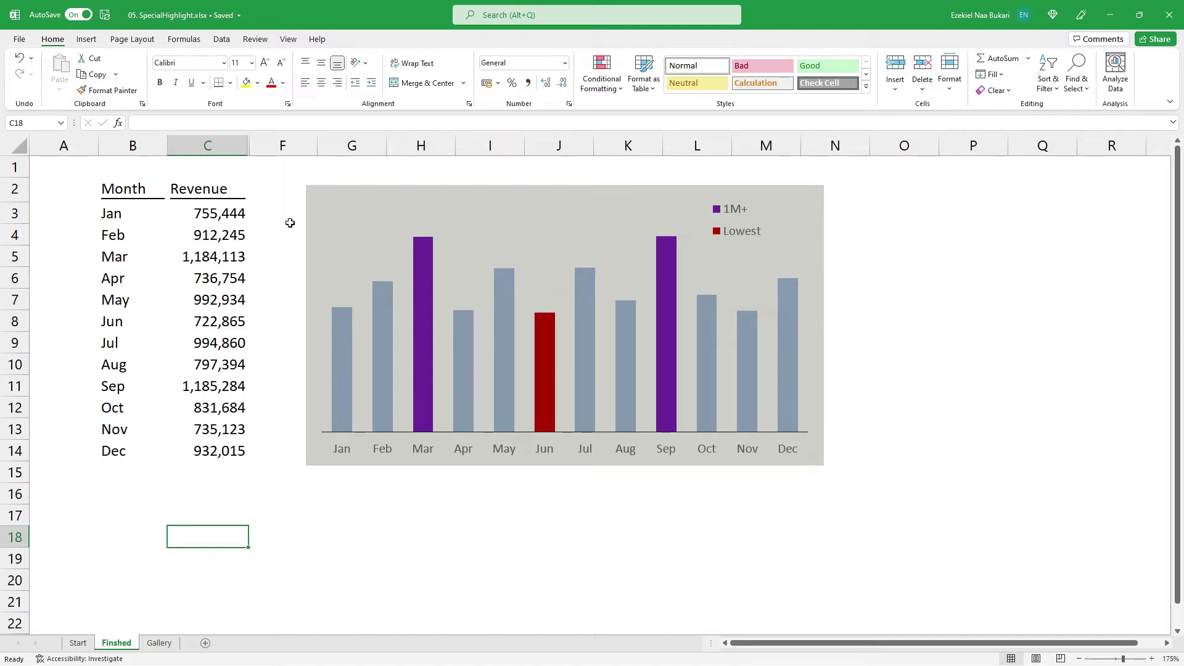
Step: Select the purple 1M+ series and its Sep bar in the chart, then return to the cells
{"action": "left_click", "coordinate": [416, 255]}
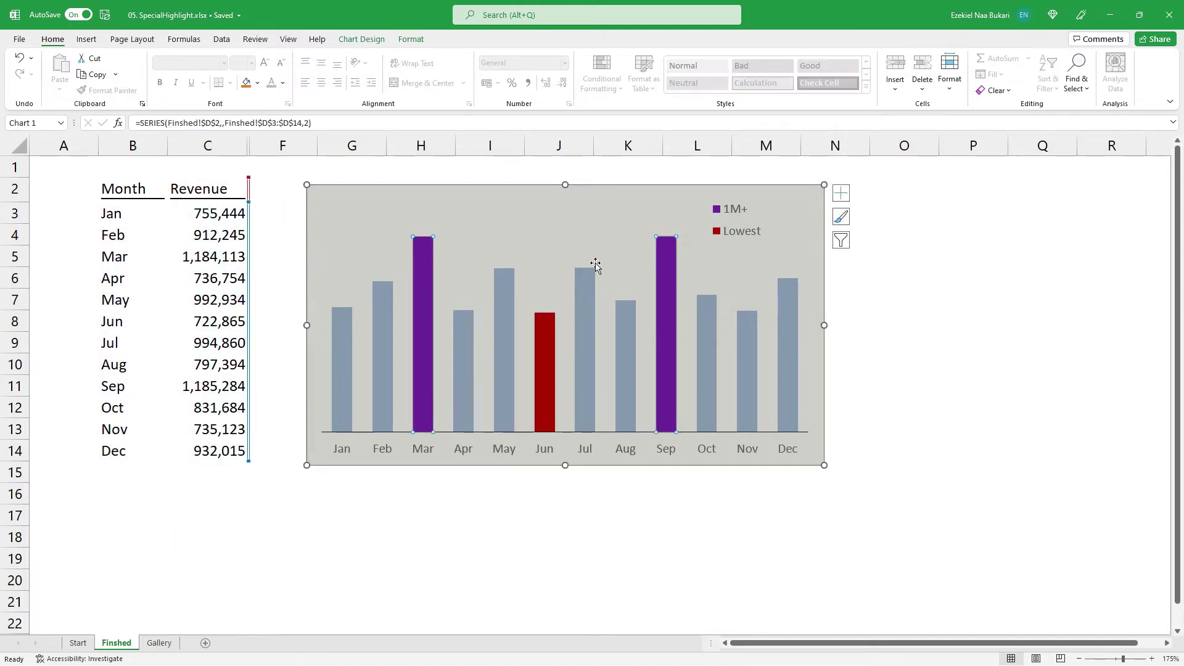
{"action": "left_click", "coordinate": [669, 275]}
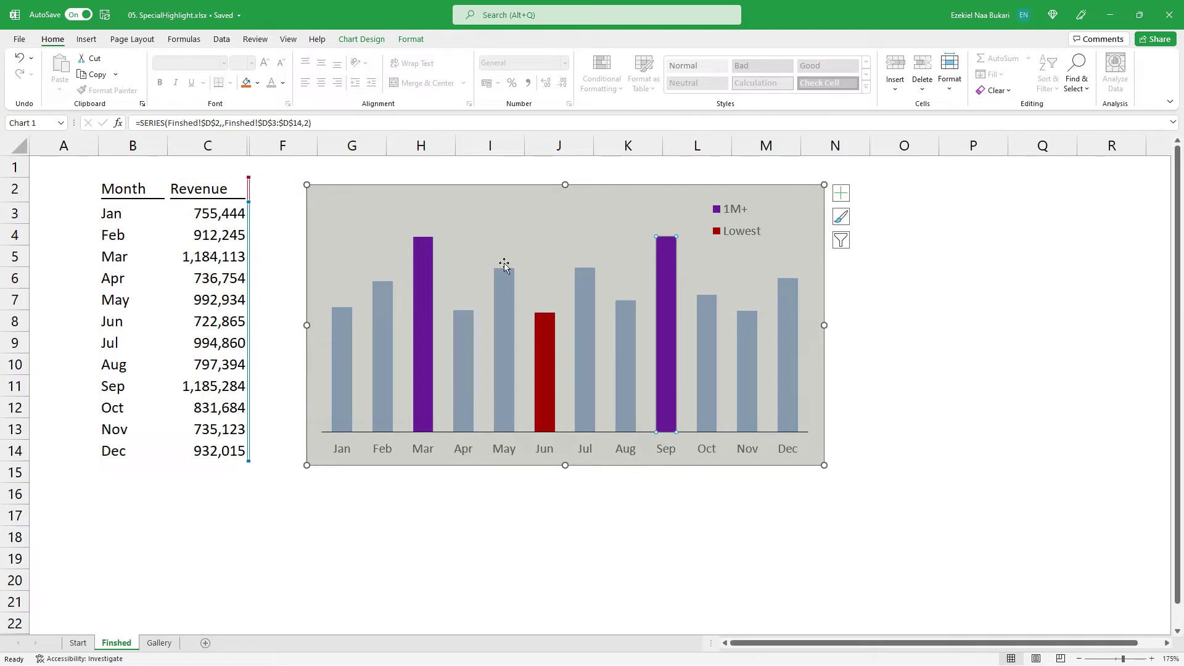
{"action": "left_click", "coordinate": [301, 566]}
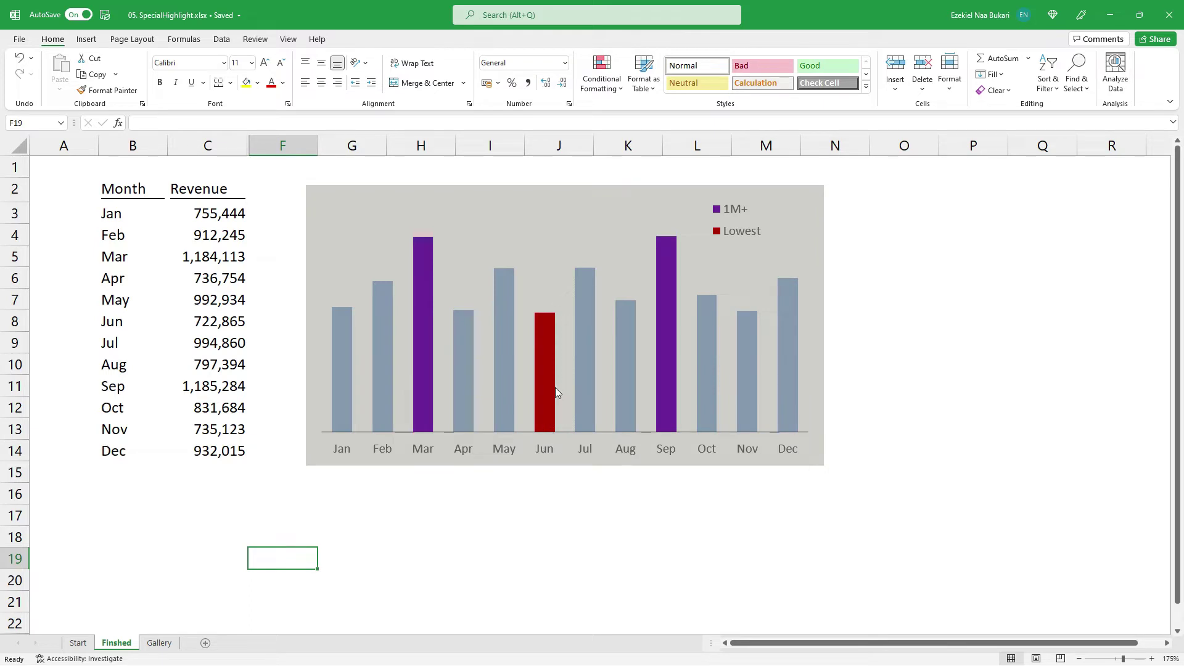
Step: Change Nov's value in C13 to 535,123, then undo it back to 735,123
{"action": "mouse_move", "coordinate": [556, 392]}
{"action": "left_click", "coordinate": [213, 428]}
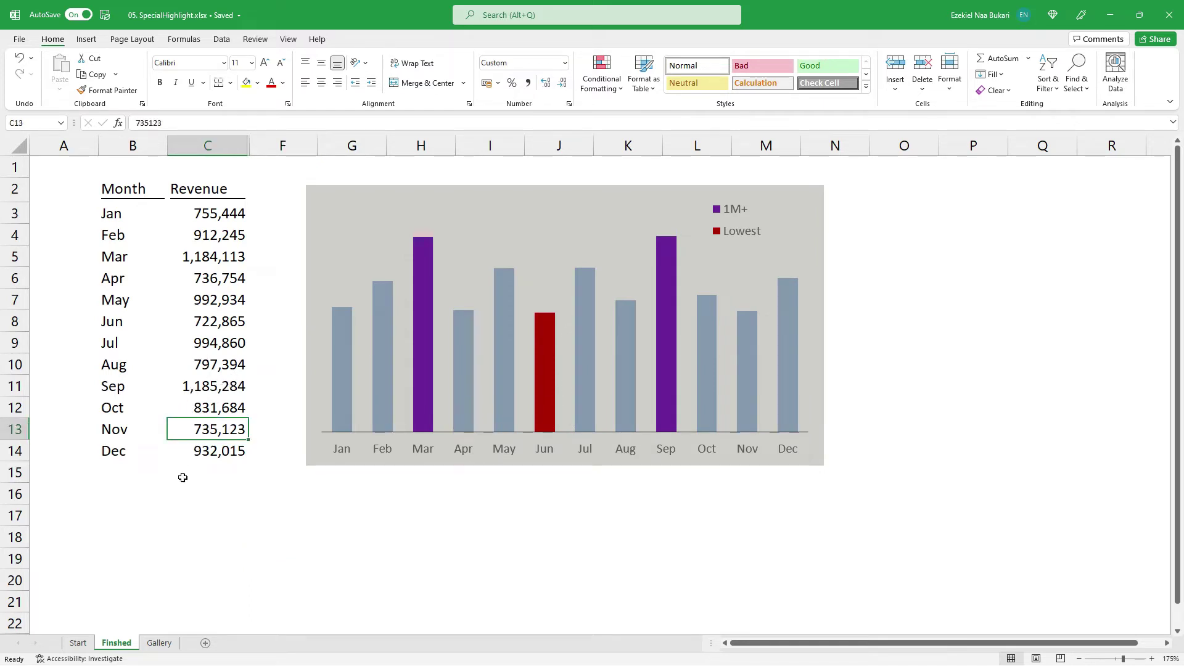
{"action": "key", "text": "F2"}
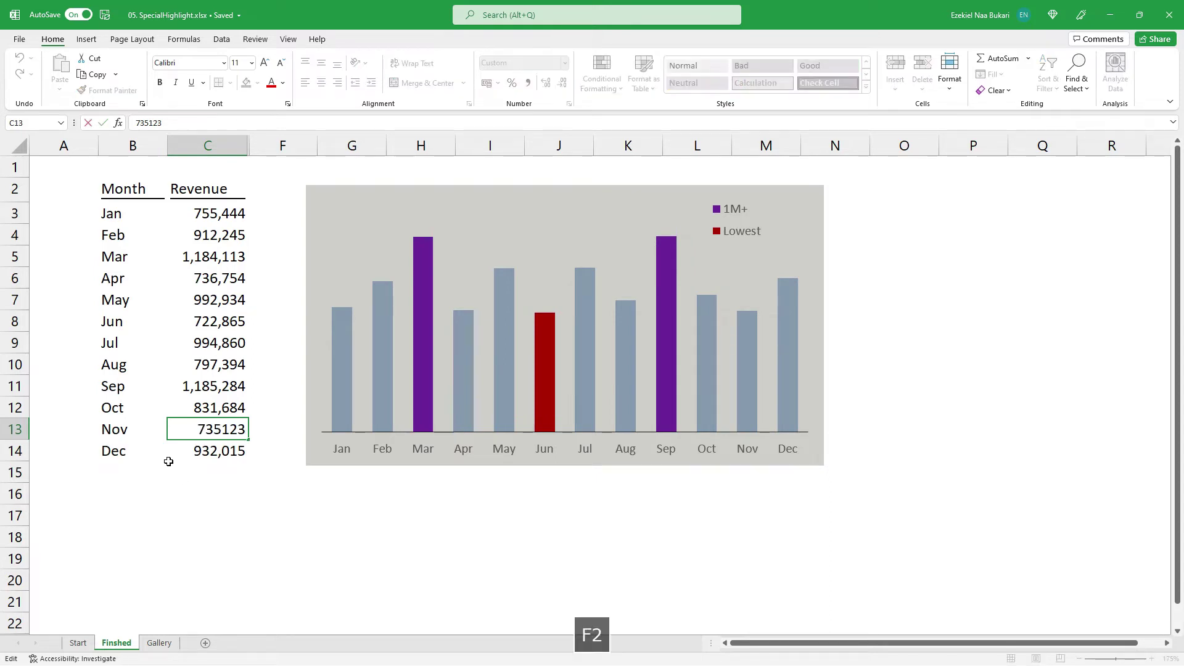
{"action": "key", "text": "Home"}
{"action": "key", "text": "Delete"}
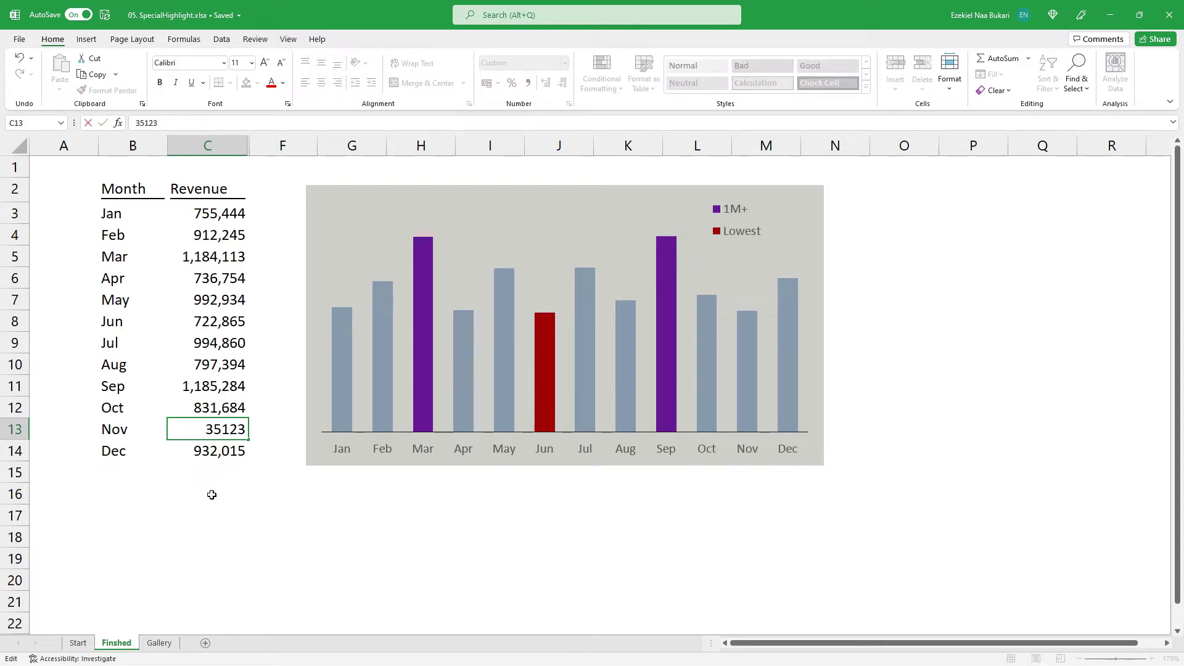
{"action": "type", "text": "5"}
{"action": "key", "text": "Return"}
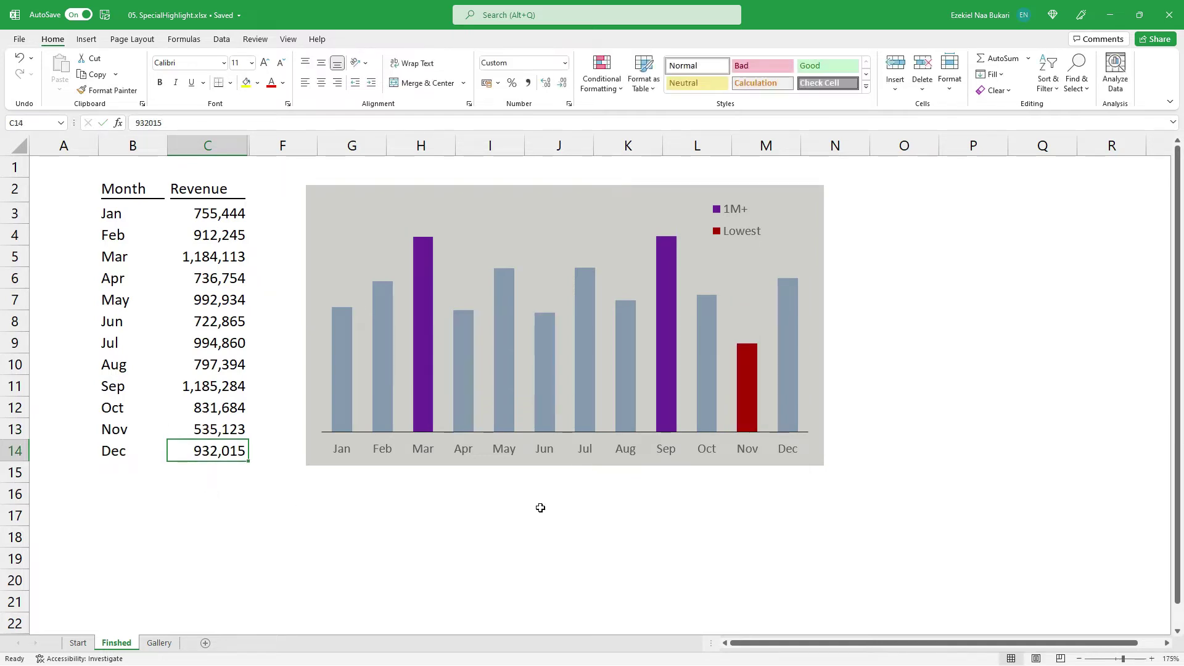
{"action": "mouse_move", "coordinate": [749, 384]}
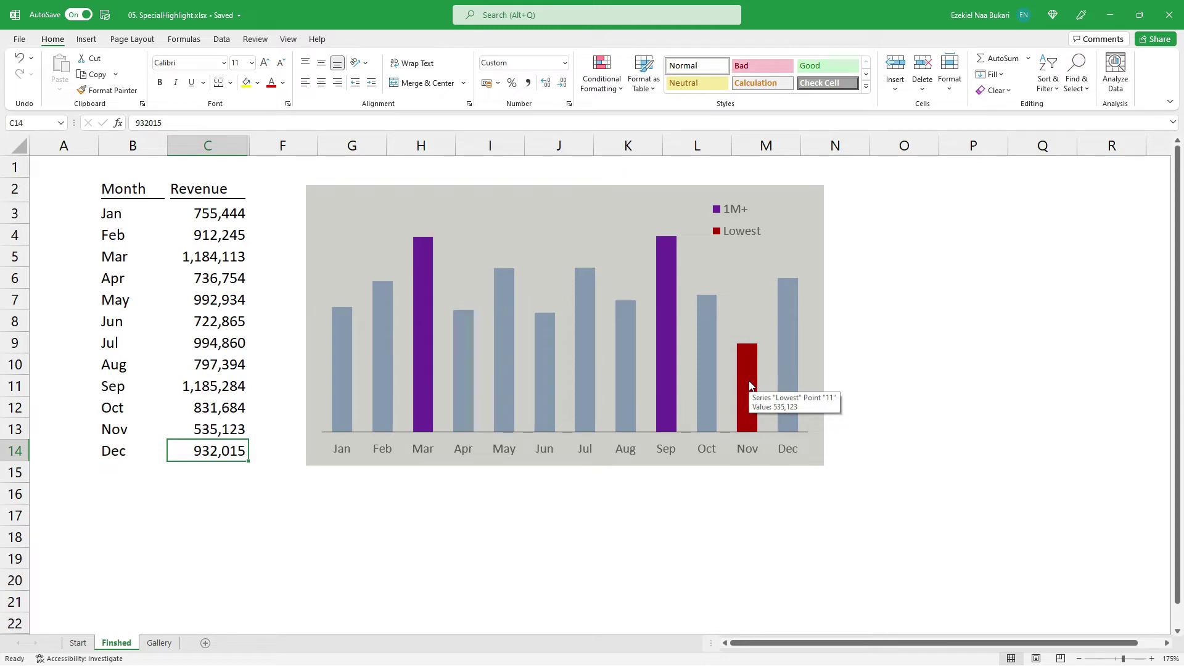
{"action": "key", "text": "ctrl+z"}
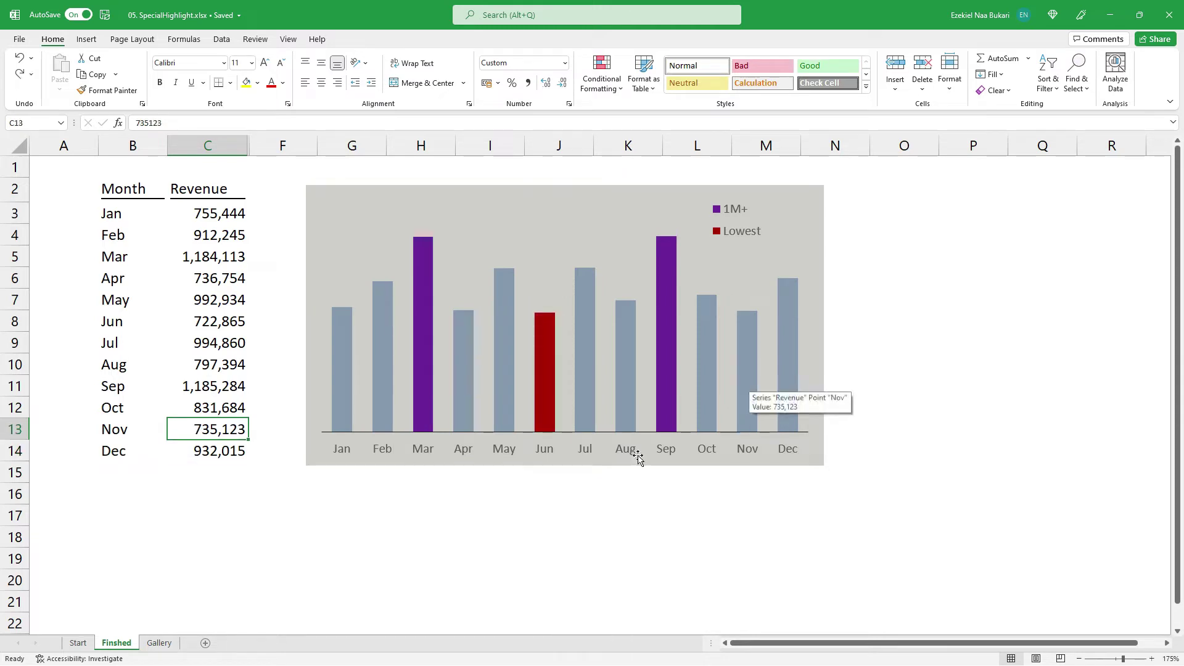
Step: On the Start sheet, chart B2:C14 as a column chart placed right of the data
{"action": "left_click", "coordinate": [78, 643]}
{"action": "left_click_drag", "start_coordinate": [130, 189], "coordinate": [192, 454]}
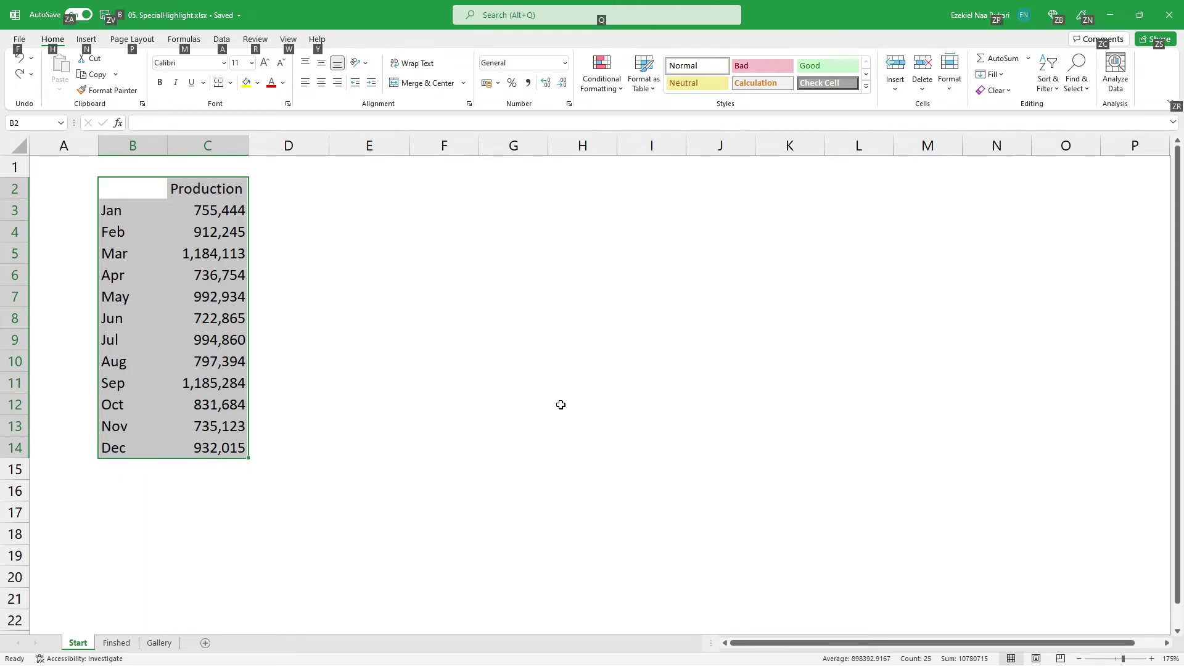
{"action": "key", "text": "alt+F1"}
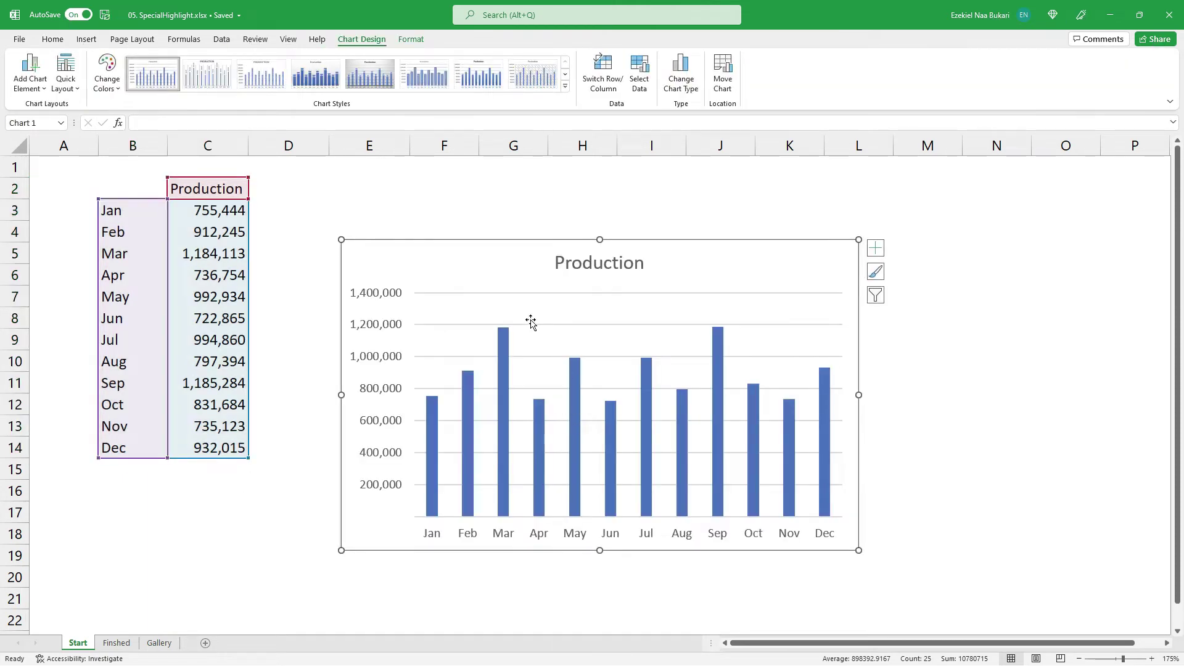
{"action": "left_click_drag", "start_coordinate": [465, 253], "coordinate": [617, 207]}
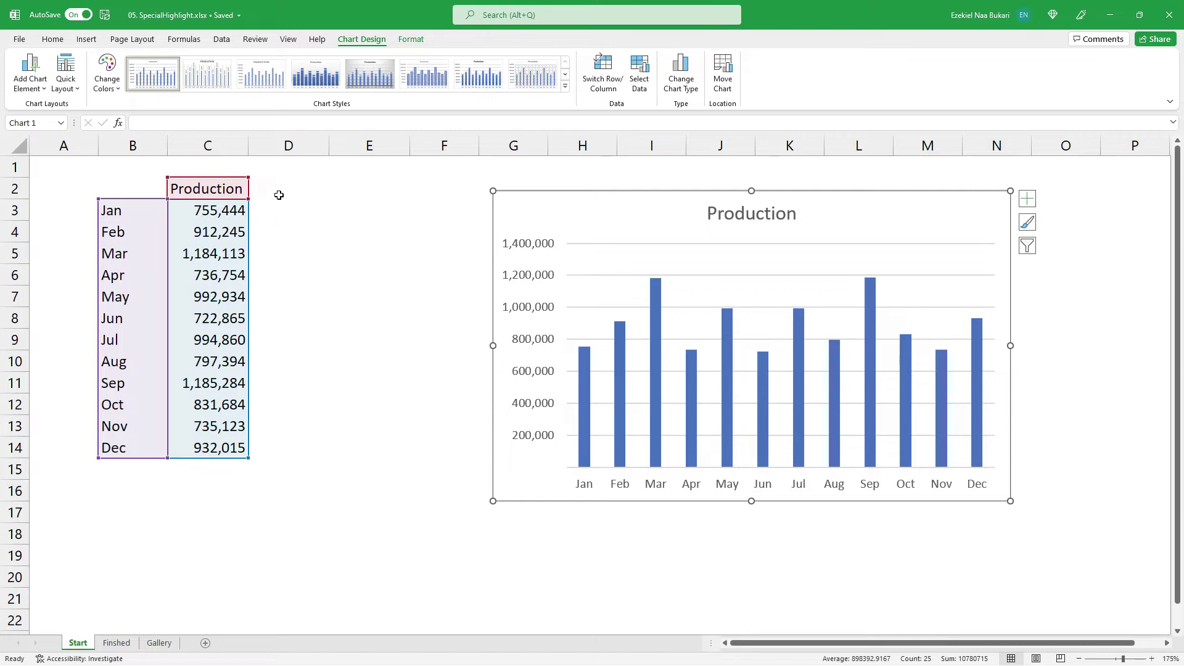
Step: Copy the Mar and Sep production values into column D, then clear D3:D14 again
{"action": "left_click", "coordinate": [317, 254]}
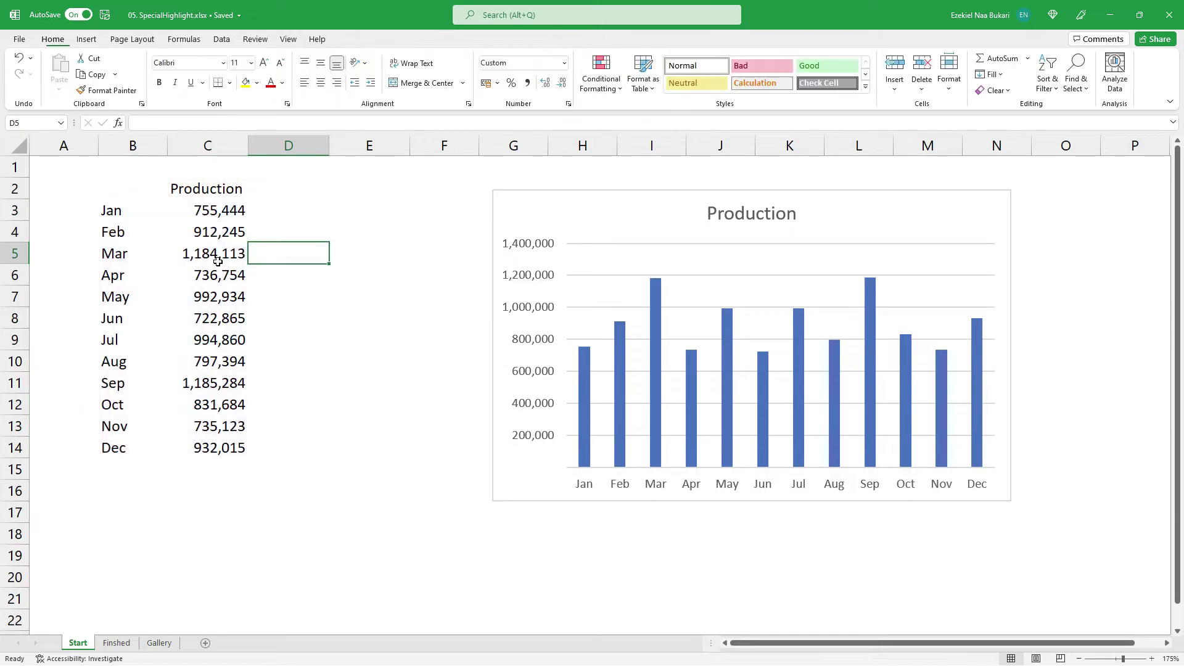
{"action": "left_click", "coordinate": [191, 259]}
{"action": "key", "text": "ctrl+c"}
{"action": "key", "text": "Right"}
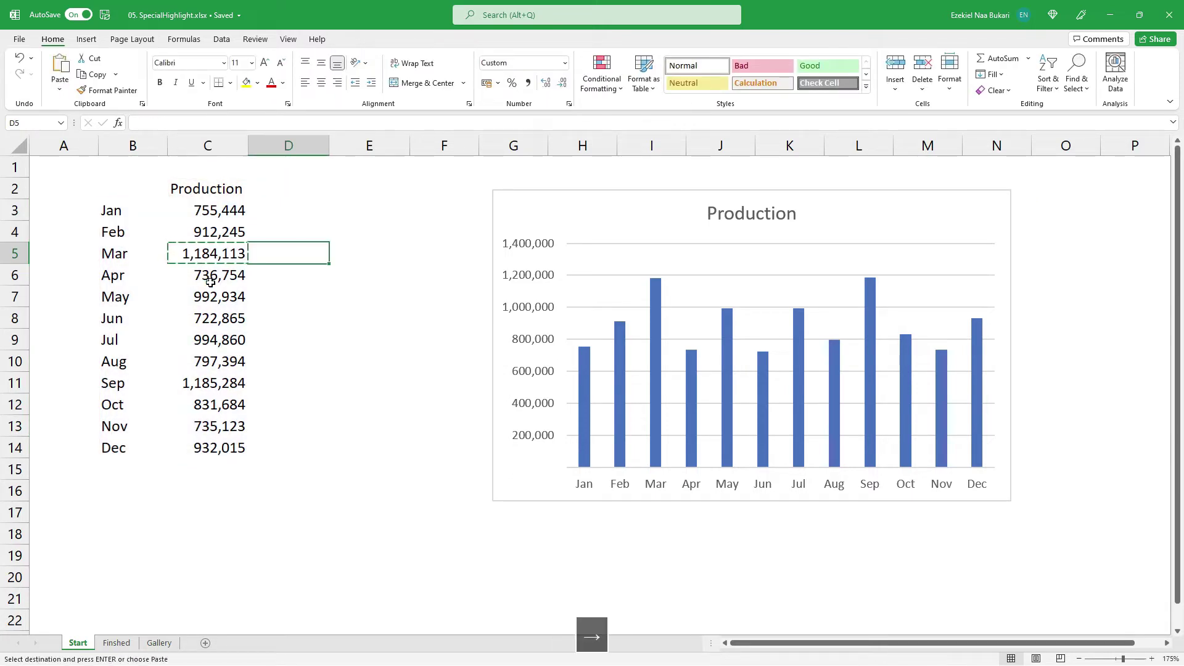
{"action": "key", "text": "ctrl+v"}
{"action": "left_click", "coordinate": [222, 383]}
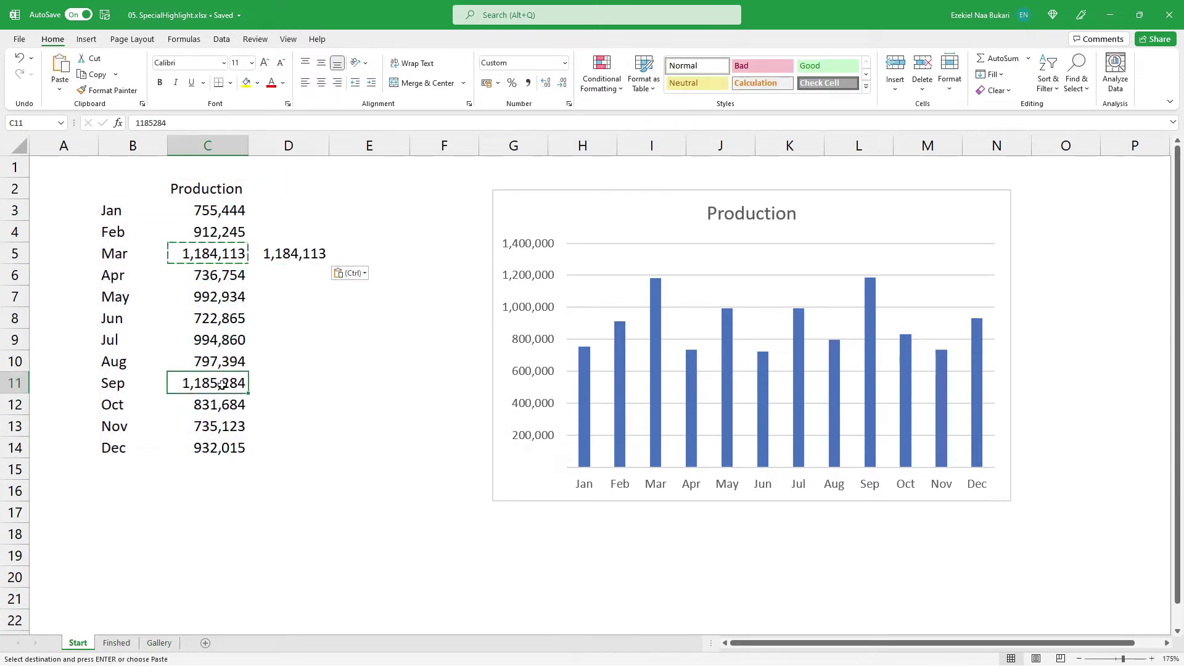
{"action": "key", "text": "ctrl+c"}
{"action": "key", "text": "Right"}
{"action": "key", "text": "ctrl+v"}
{"action": "left_click", "coordinate": [288, 211]}
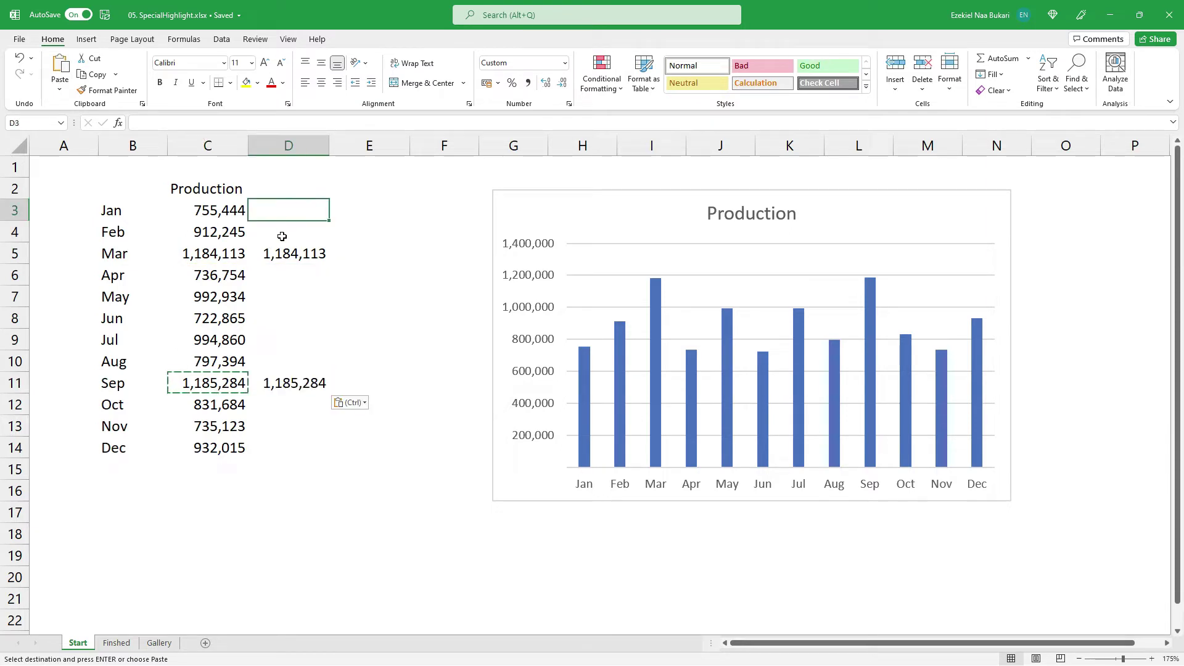
{"action": "left_click_drag", "start_coordinate": [285, 213], "coordinate": [310, 452]}
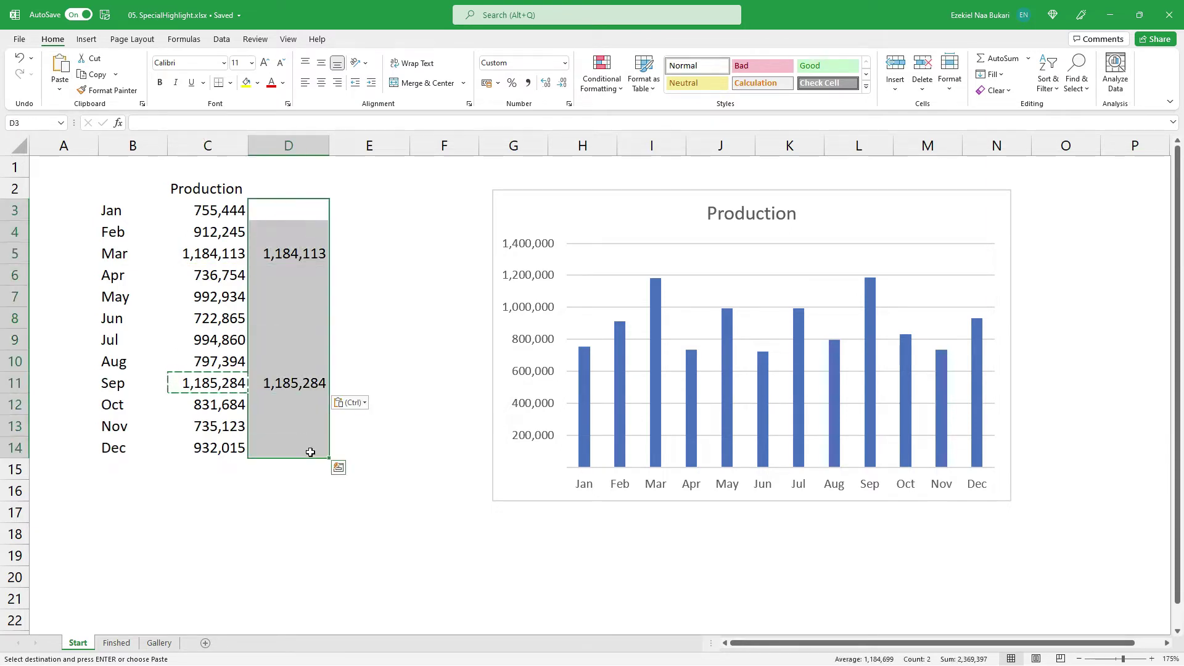
{"action": "key", "text": "Delete"}
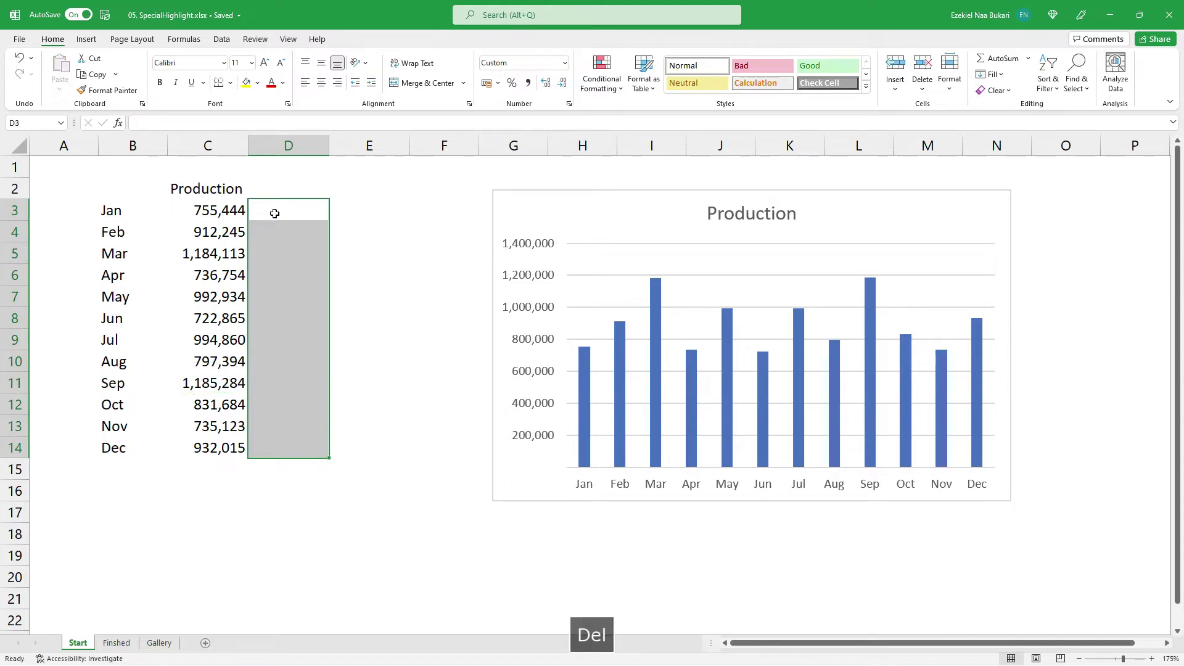
Step: Enter =IF(C3>1000000,C3,NA()) in D3
{"action": "left_click", "coordinate": [275, 213]}
{"action": "type", "text": "="}
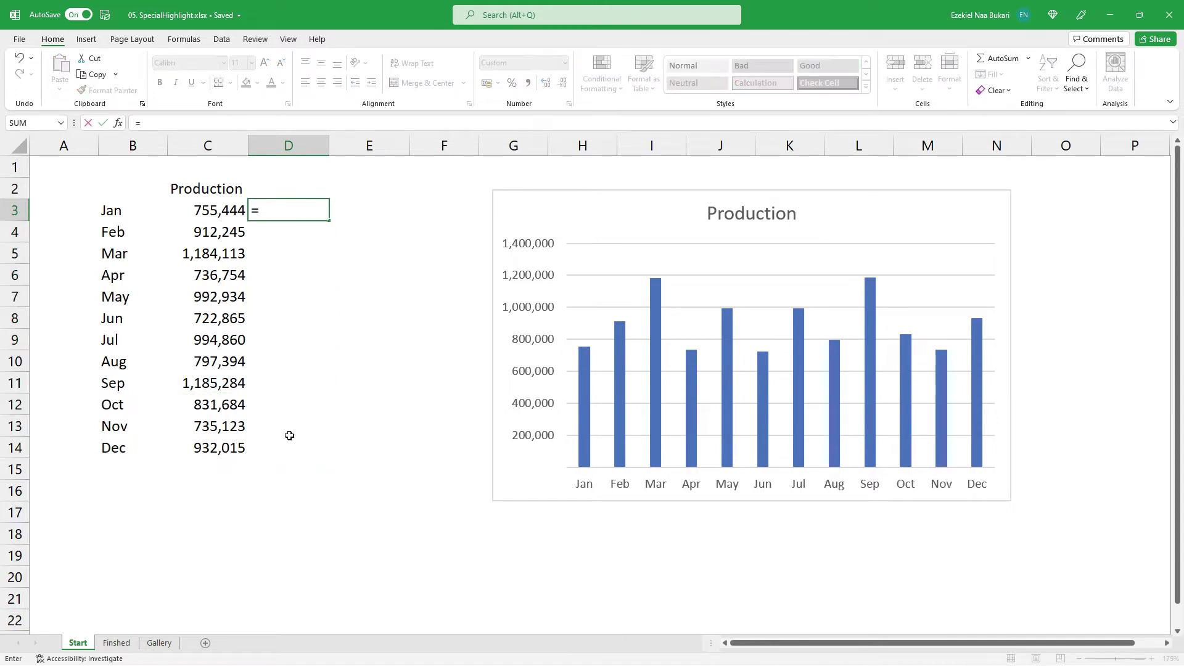
{"action": "type", "text": "IF"}
{"action": "key", "text": "Tab"}
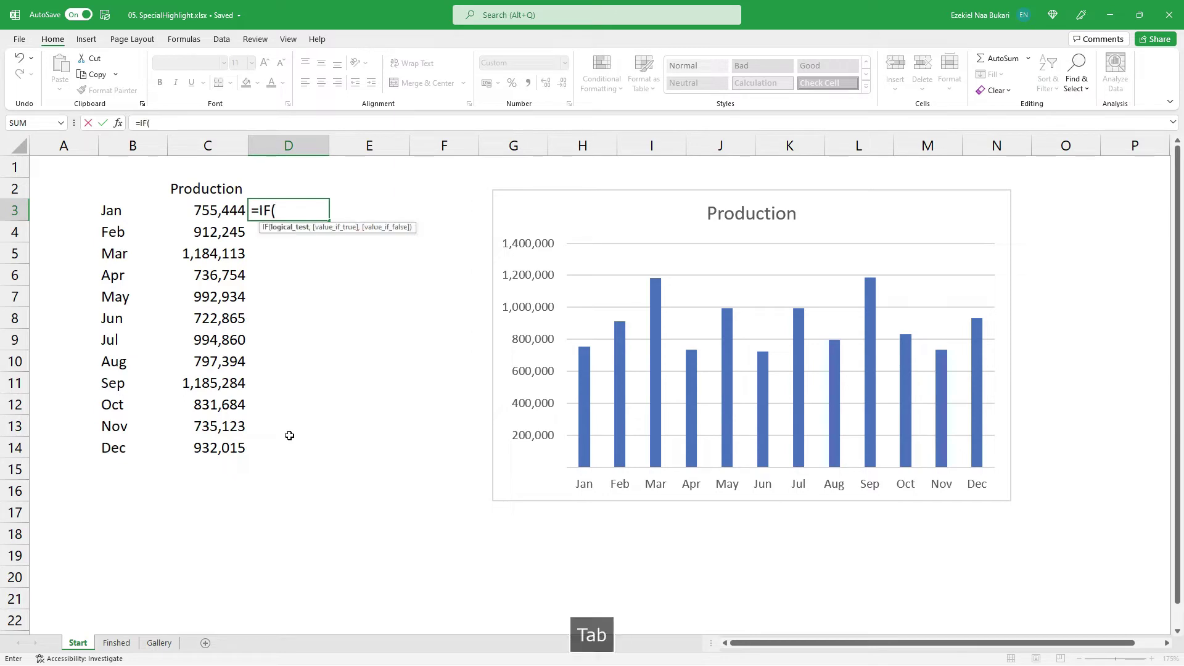
{"action": "key", "text": "Left"}
{"action": "type", "text": ">10"}
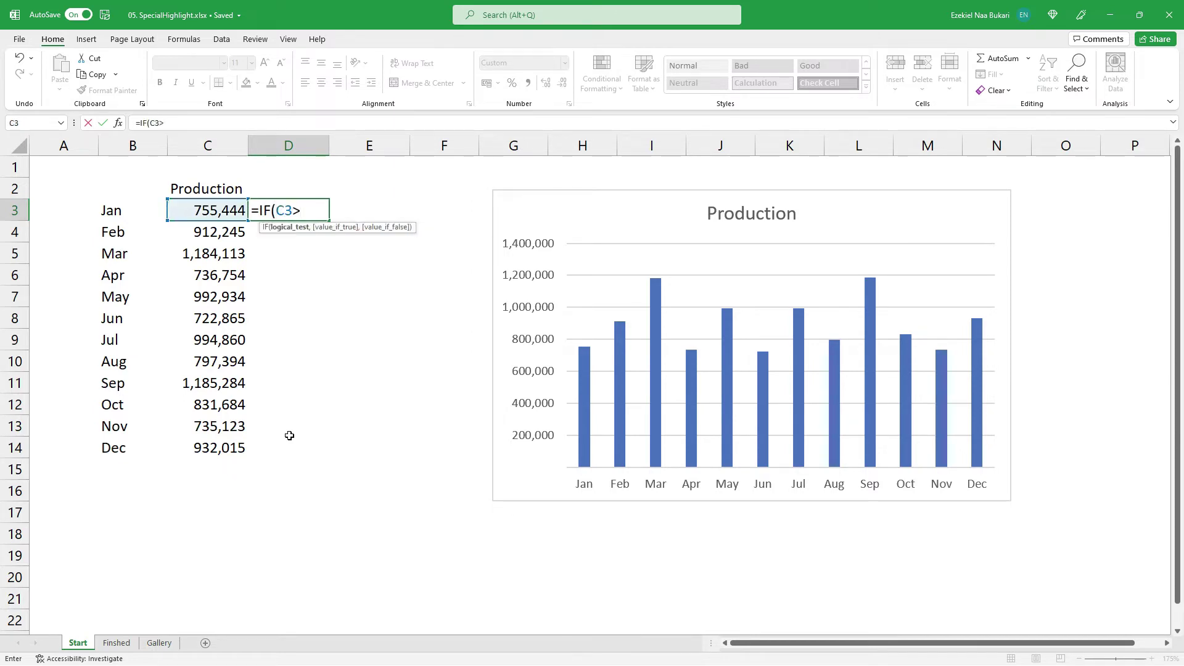
{"action": "type", "text": "00000,"}
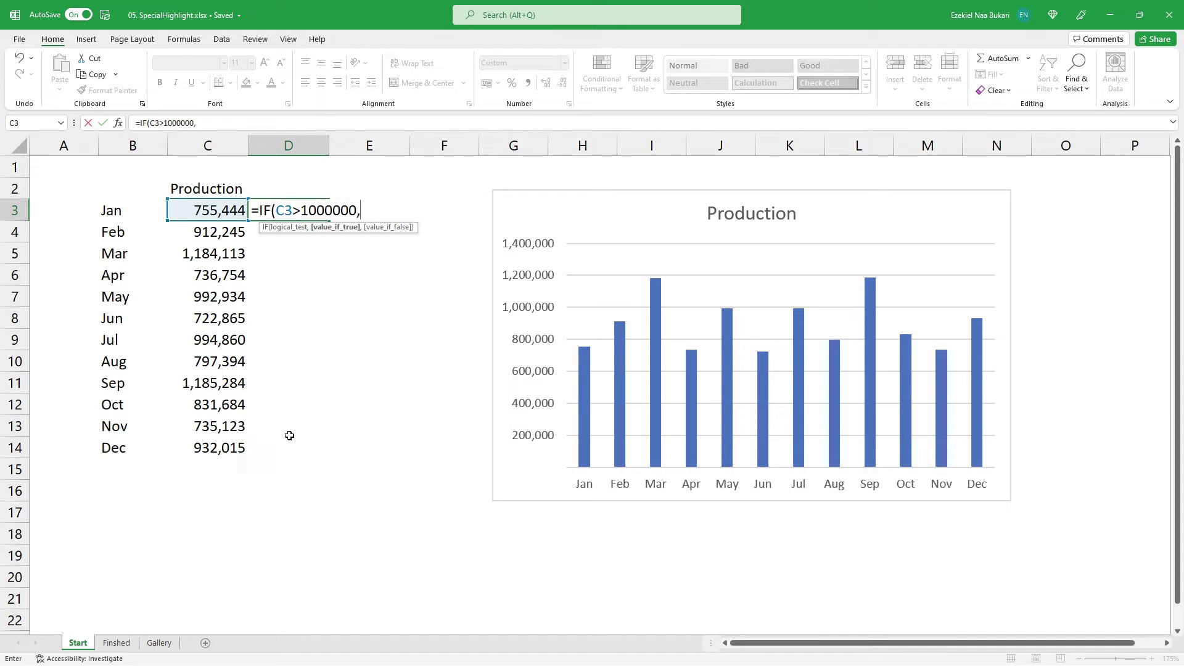
{"action": "key", "text": "Left"}
{"action": "type", "text": ",na"}
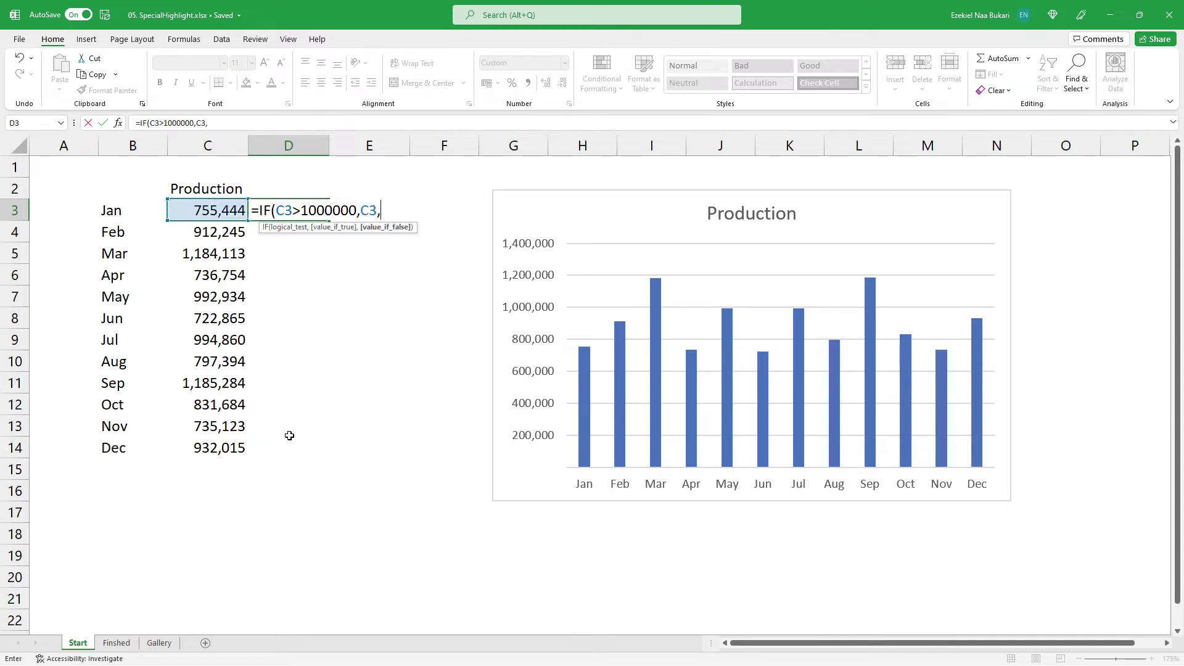
{"action": "key", "text": "Tab"}
{"action": "type", "text": "))"}
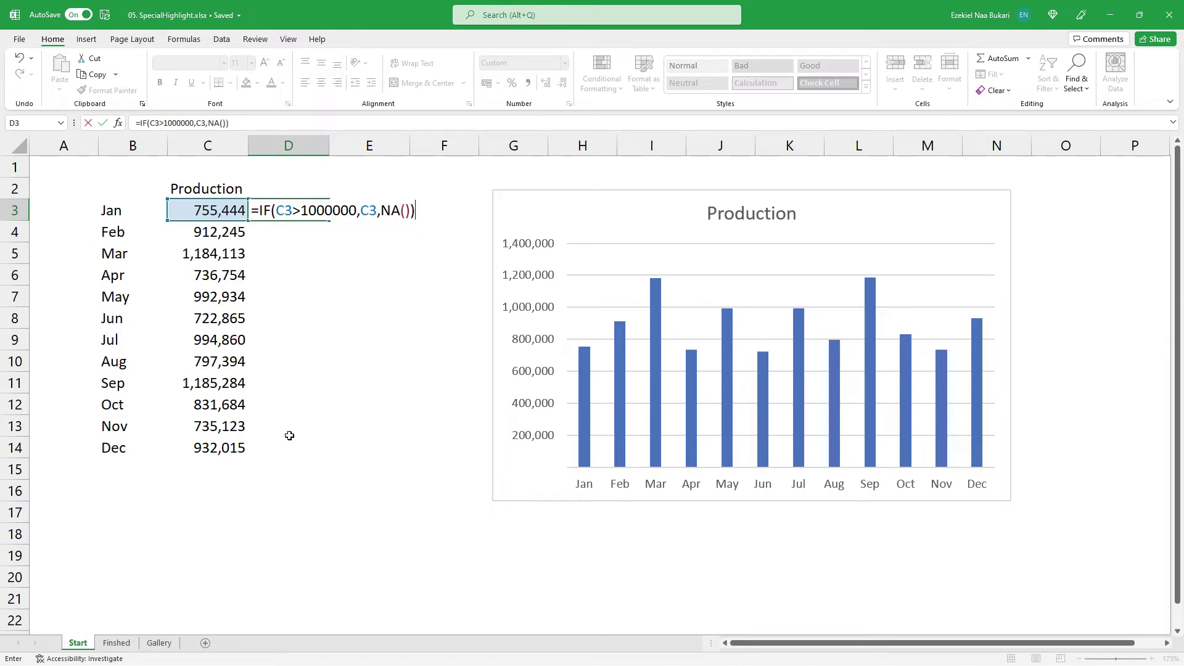
{"action": "key", "text": "Return"}
Step: Fill the D3 formula down to D14
{"action": "key", "text": "Up"}
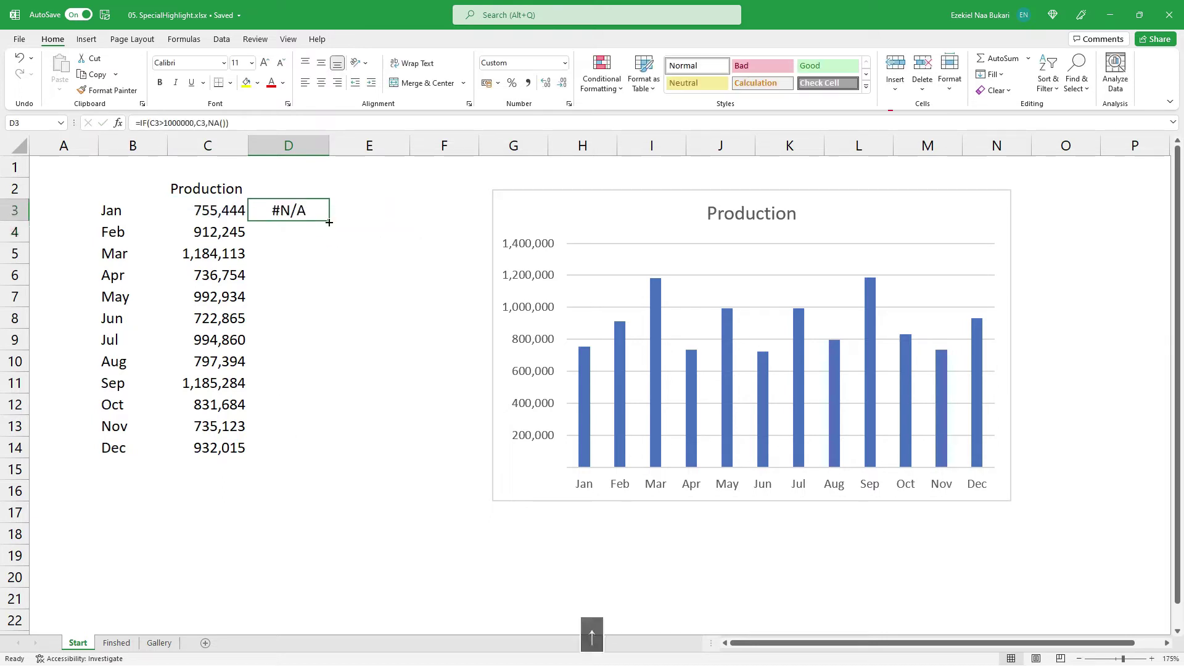
{"action": "left_click_drag", "start_coordinate": [329, 220], "coordinate": [319, 453]}
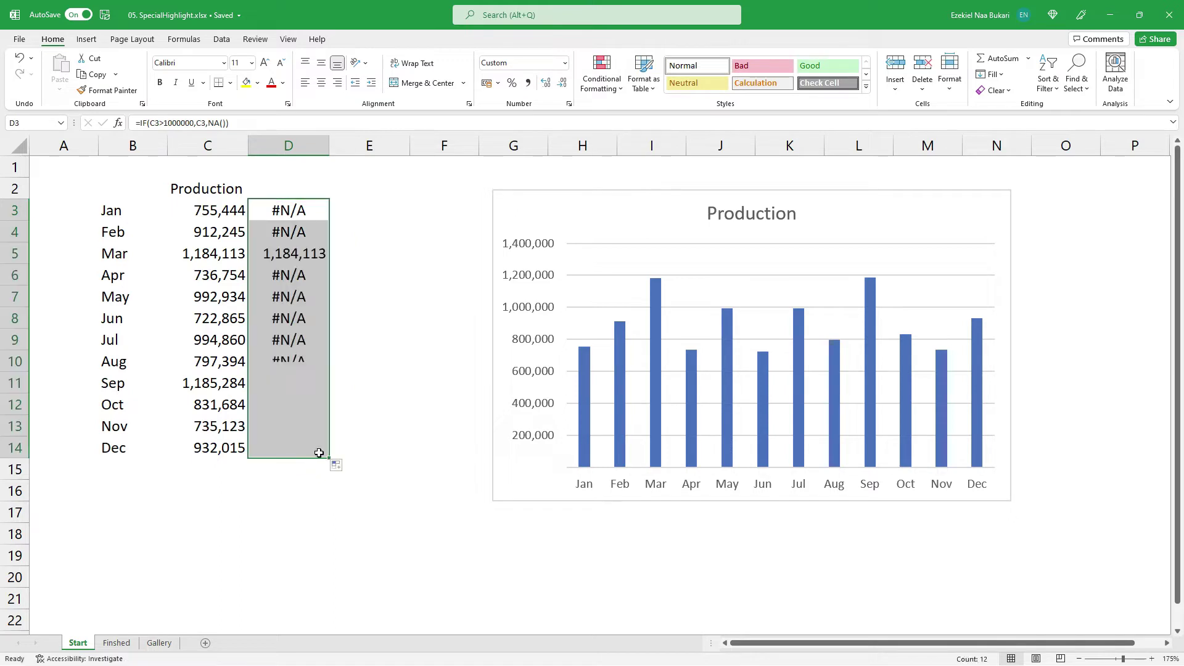
{"action": "left_click", "coordinate": [357, 349]}
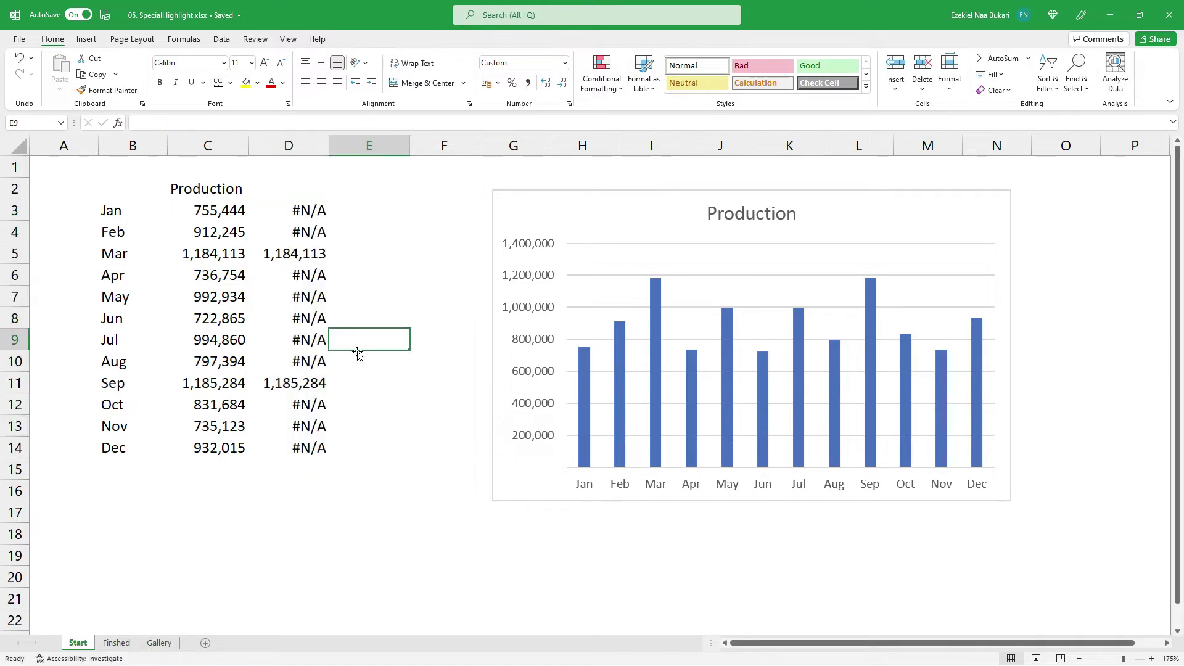
Step: Type the heading >1M+ into cell D2
{"action": "left_click", "coordinate": [278, 487]}
{"action": "left_click", "coordinate": [281, 191]}
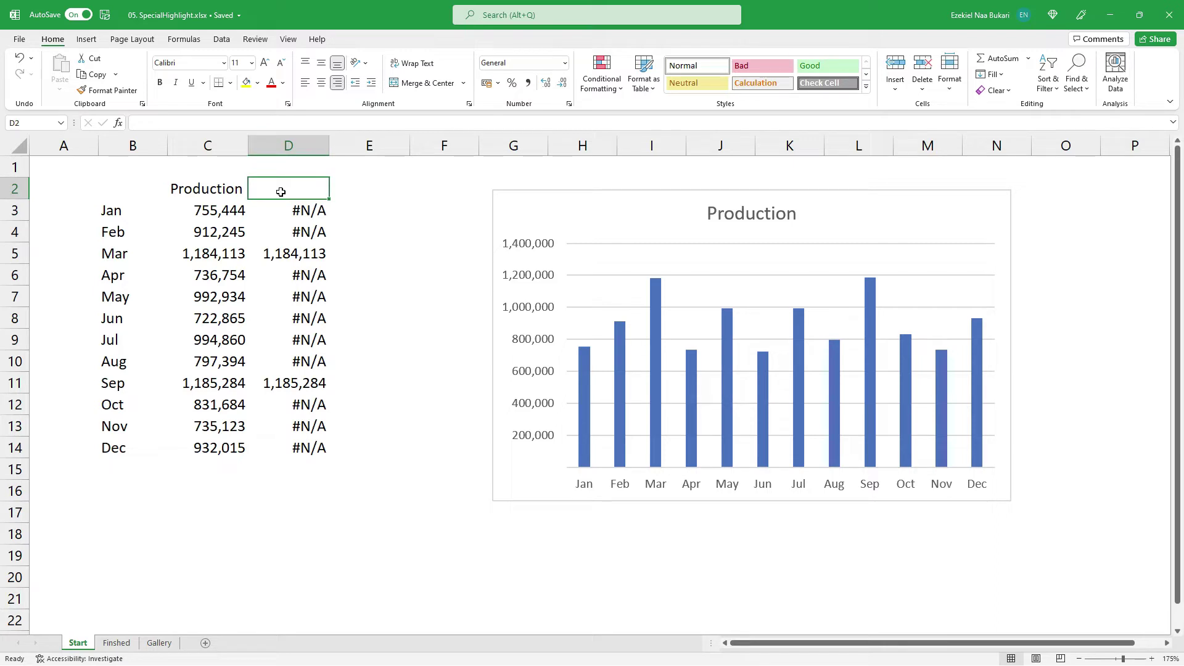
{"action": "type", "text": ">1"}
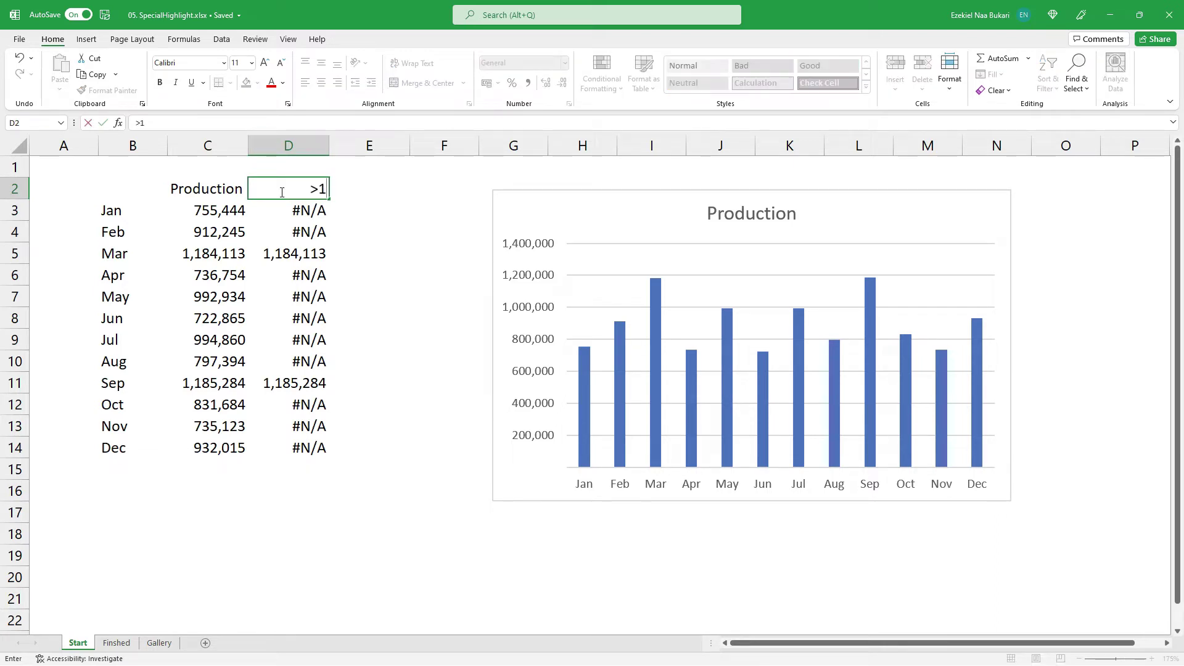
{"action": "key", "text": "Caps_Lock"}
{"action": "type", "text": "M"}
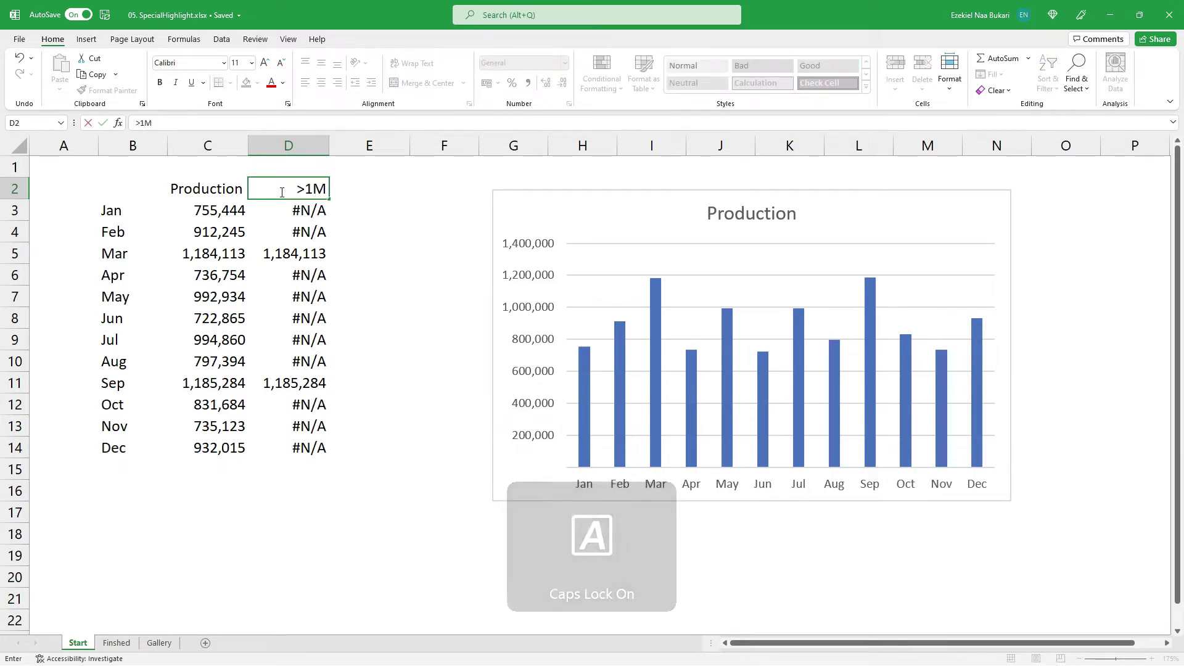
{"action": "type", "text": "+"}
{"action": "key", "text": "Return"}
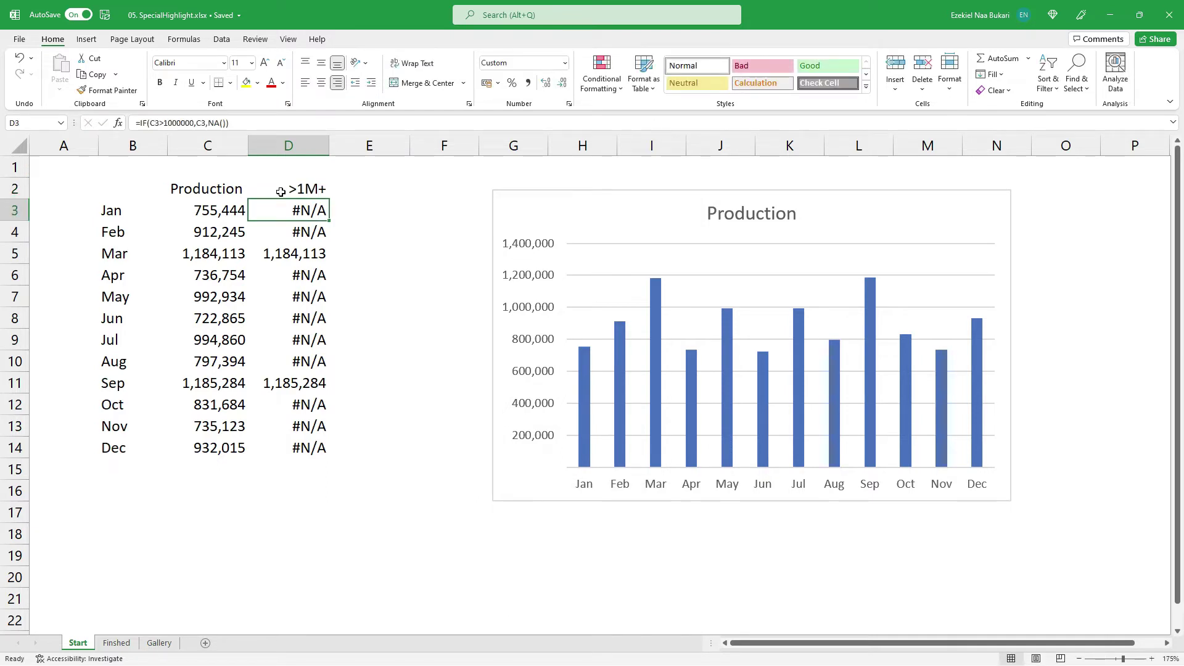
{"action": "left_click", "coordinate": [519, 479]}
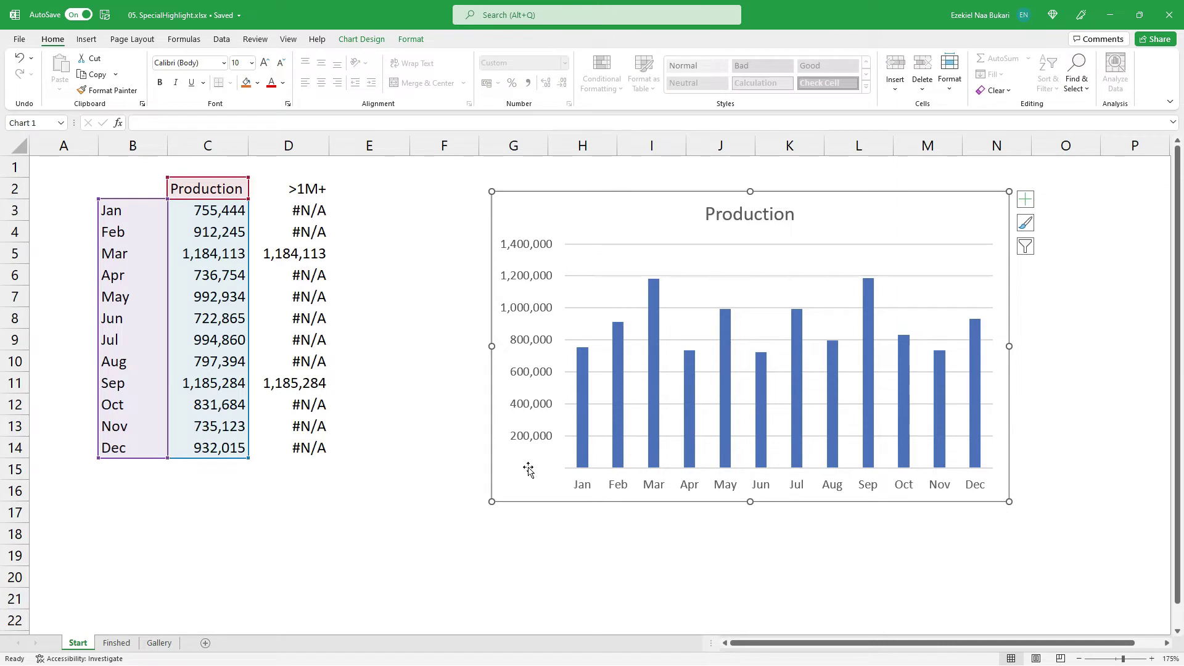
Step: Delete the old chart and insert a column chart of B2:D14, moved up and right
{"action": "key", "text": "Delete"}
{"action": "left_click", "coordinate": [536, 294]}
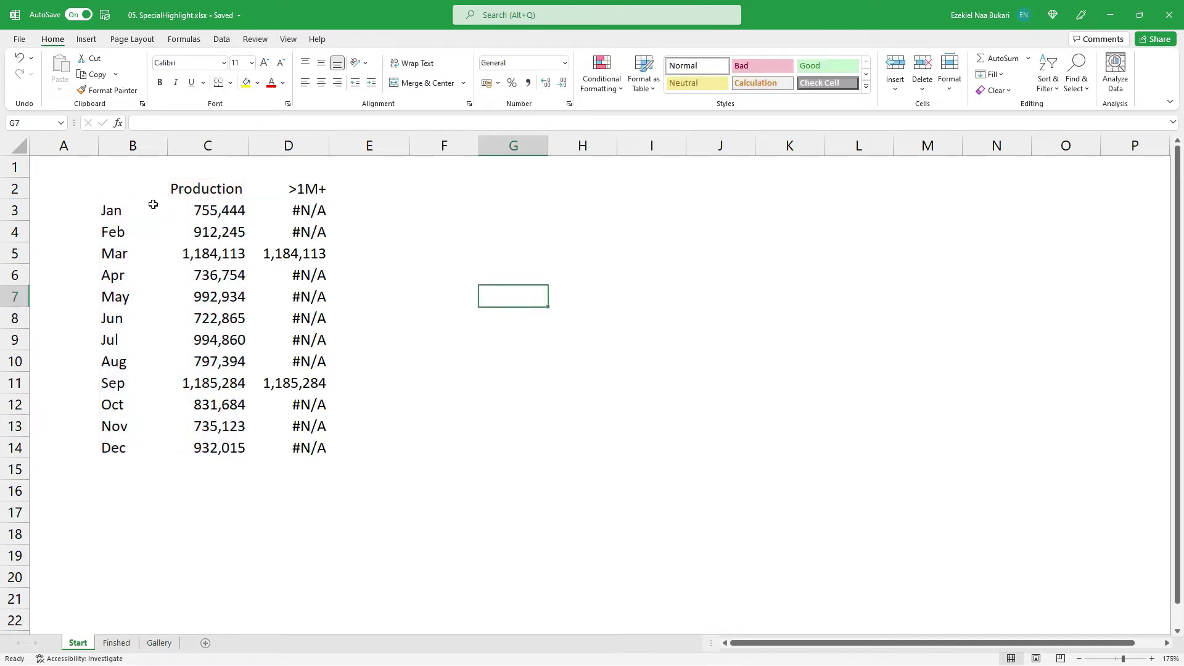
{"action": "left_click", "coordinate": [127, 188]}
{"action": "left_click_drag", "start_coordinate": [127, 188], "coordinate": [301, 452]}
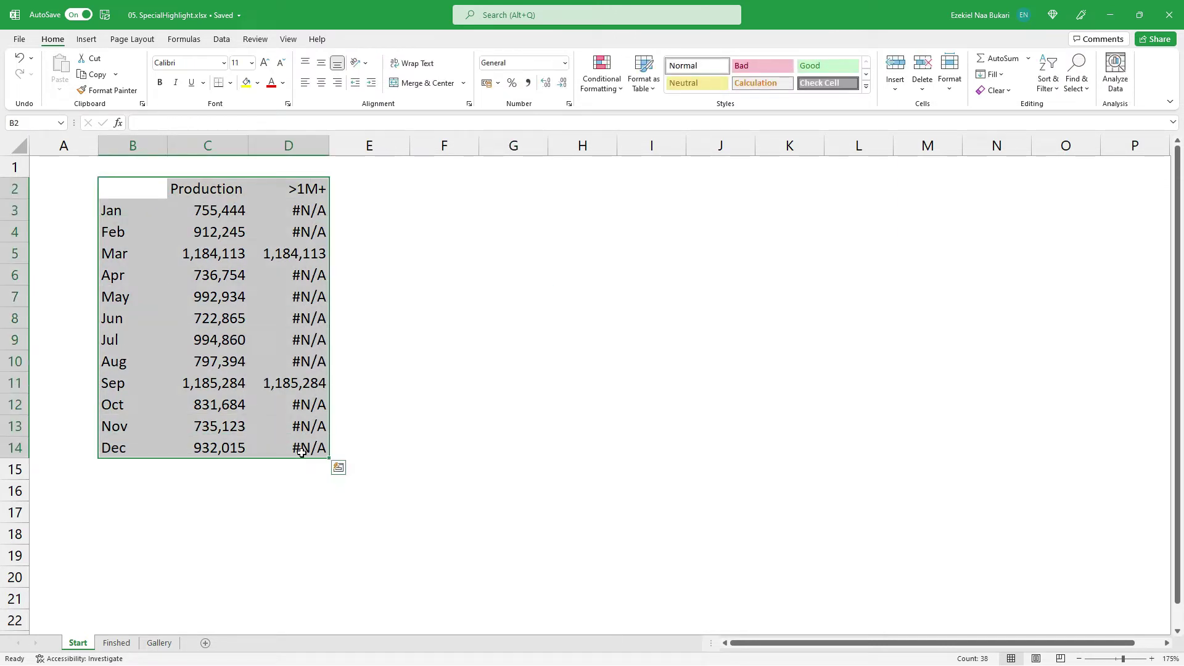
{"action": "key", "text": "alt+F1"}
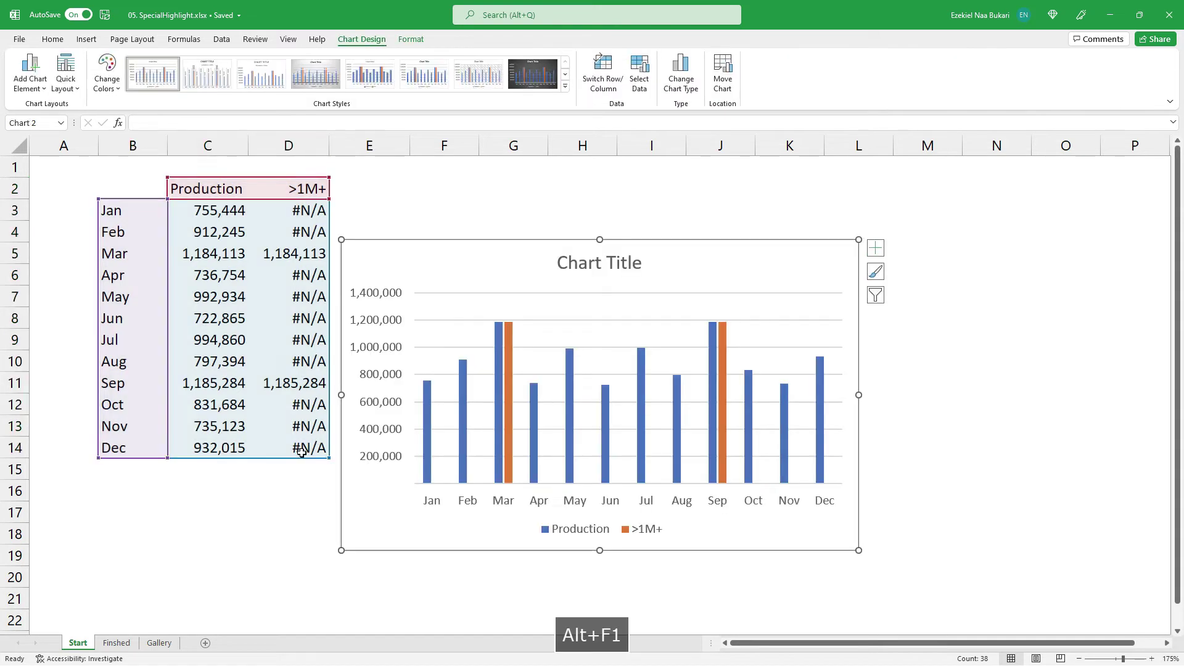
{"action": "left_click_drag", "start_coordinate": [413, 246], "coordinate": [513, 220]}
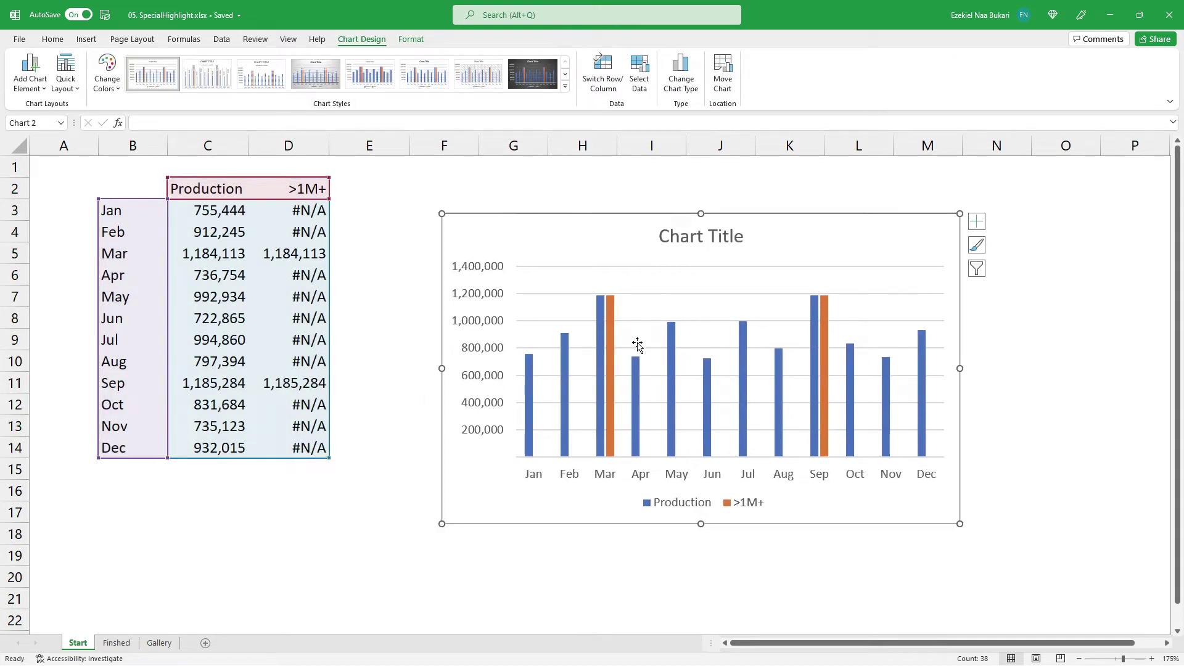
{"action": "left_click", "coordinate": [613, 329]}
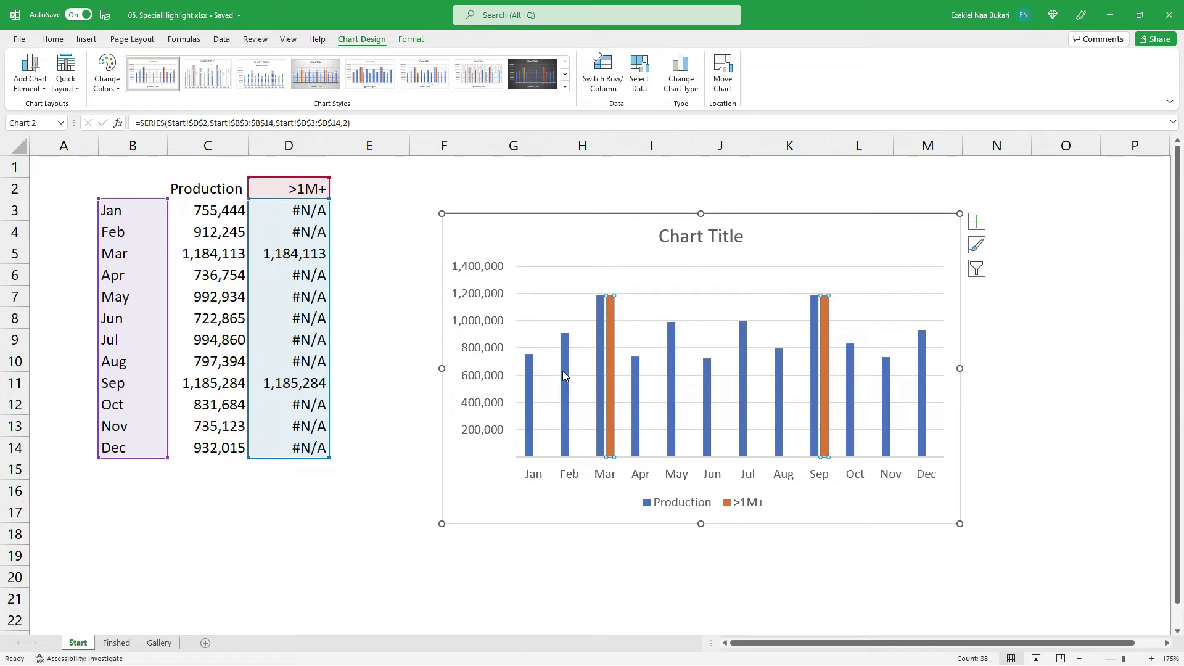
Step: Set the >1M+ series overlap to 100% and gap width to 150%
{"action": "right_click", "coordinate": [611, 373]}
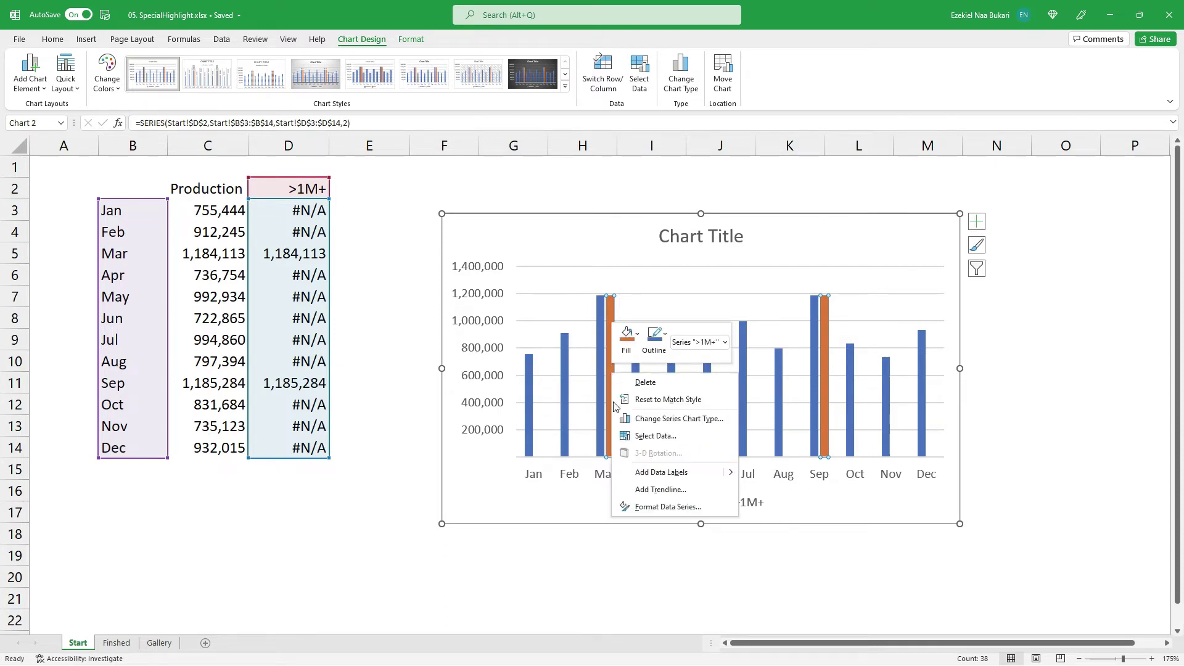
{"action": "left_click", "coordinate": [654, 508]}
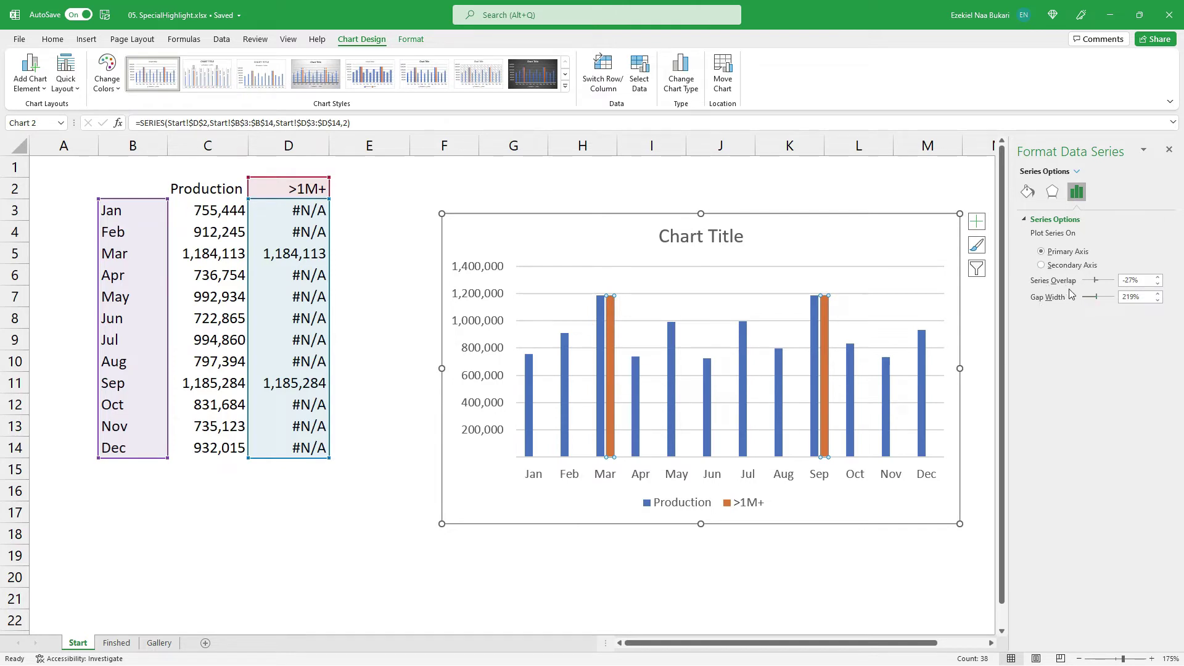
{"action": "left_click", "coordinate": [1095, 282]}
{"action": "type", "text": "100"}
{"action": "left_click", "coordinate": [1146, 298]}
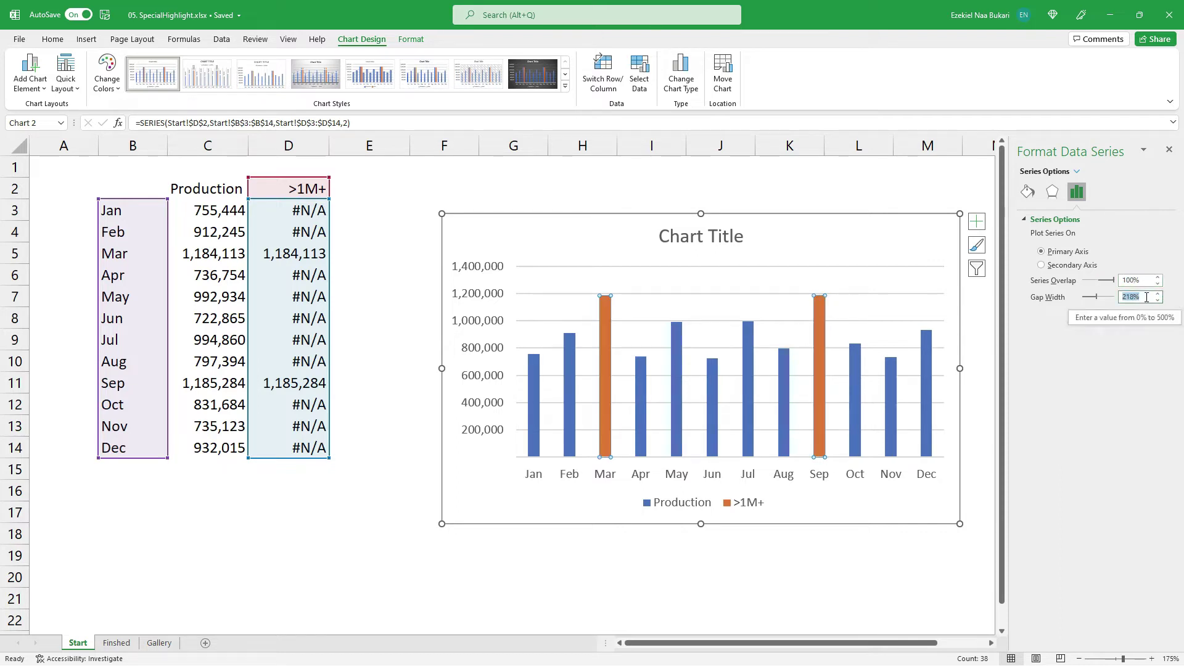
{"action": "type", "text": "150"}
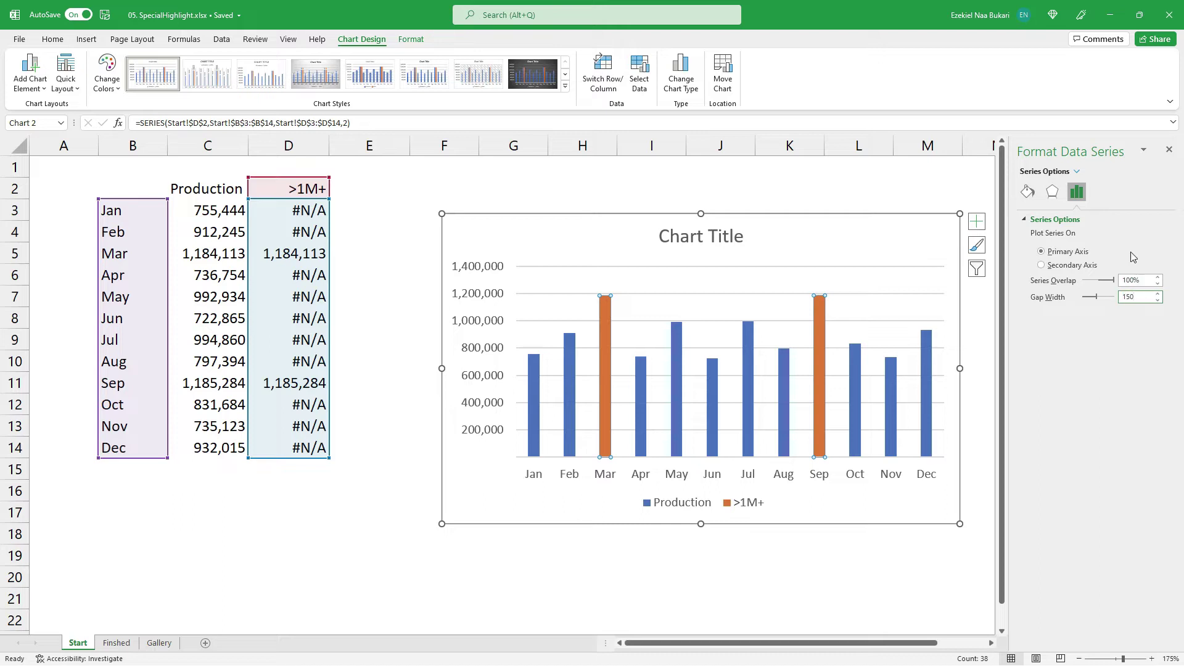
{"action": "key", "text": "Return"}
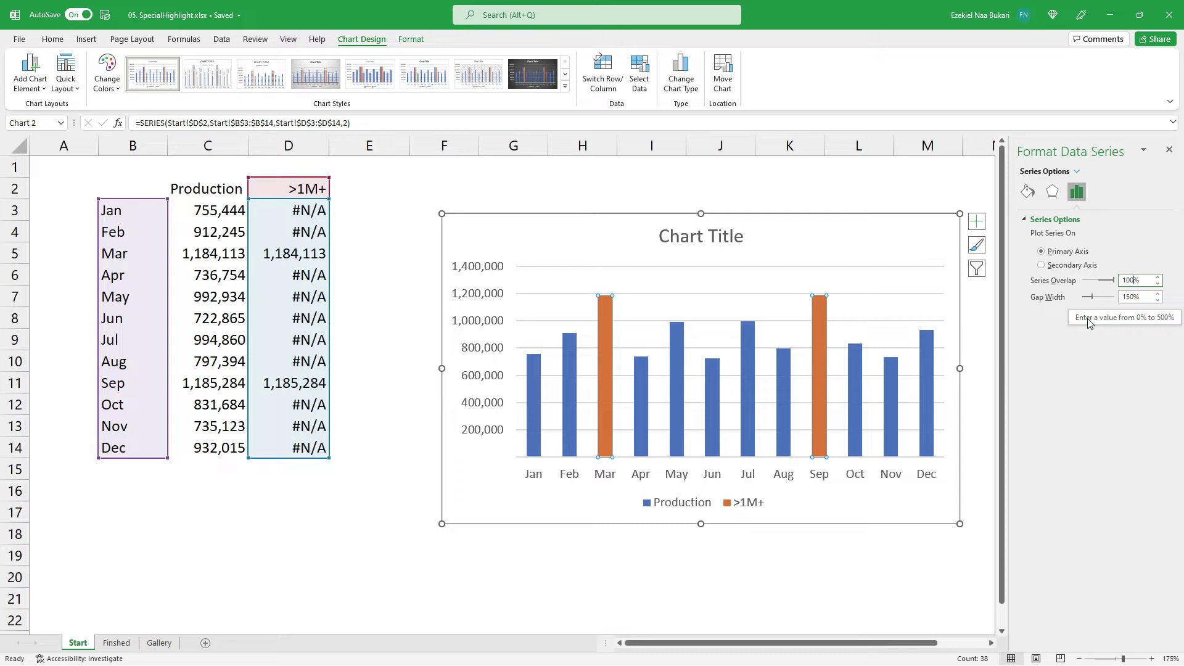
{"action": "left_click", "coordinate": [635, 309]}
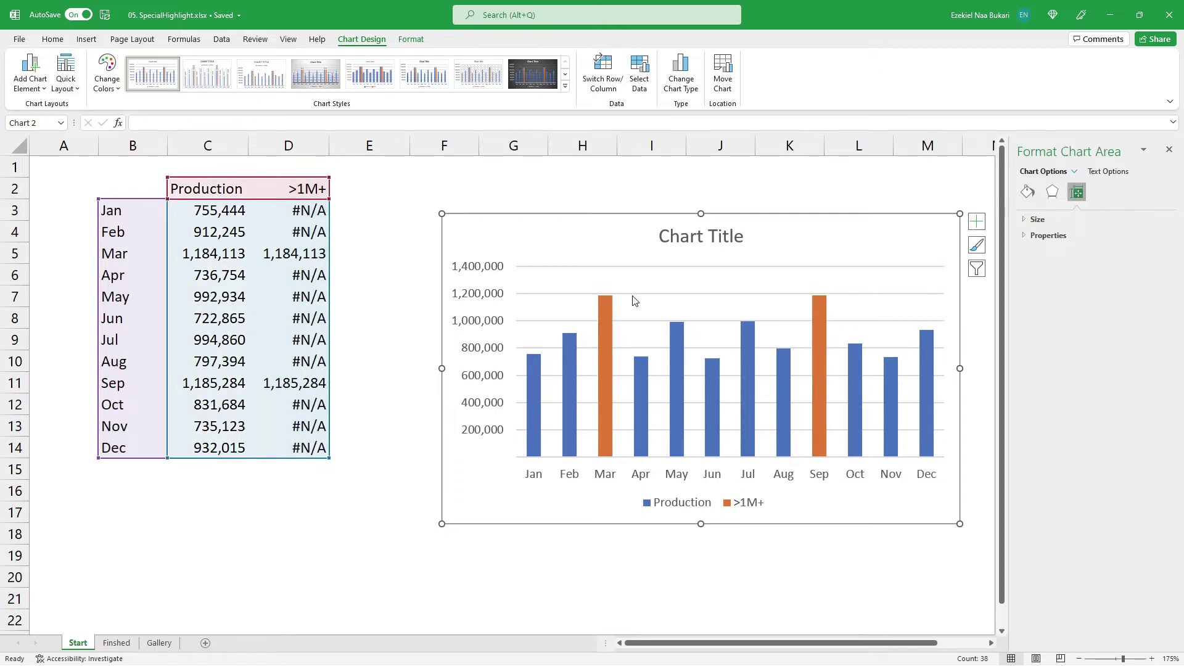
Step: Delete the chart's major horizontal gridlines
{"action": "left_click", "coordinate": [633, 294]}
{"action": "key", "text": "Delete"}
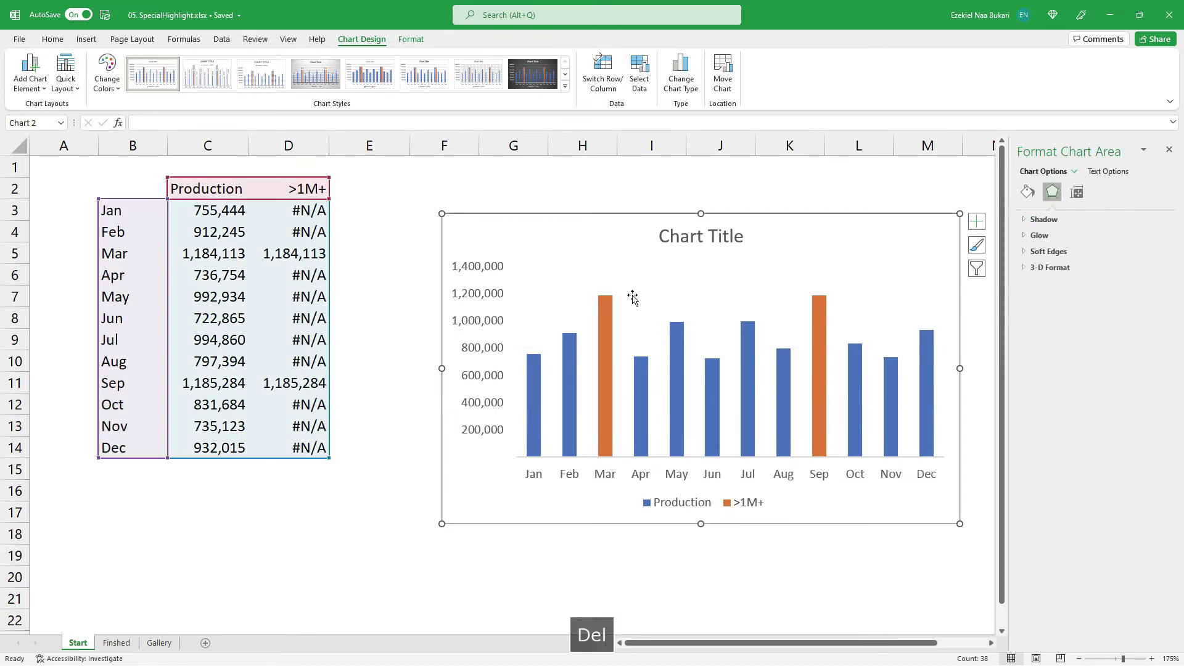
{"action": "left_click", "coordinate": [352, 187]}
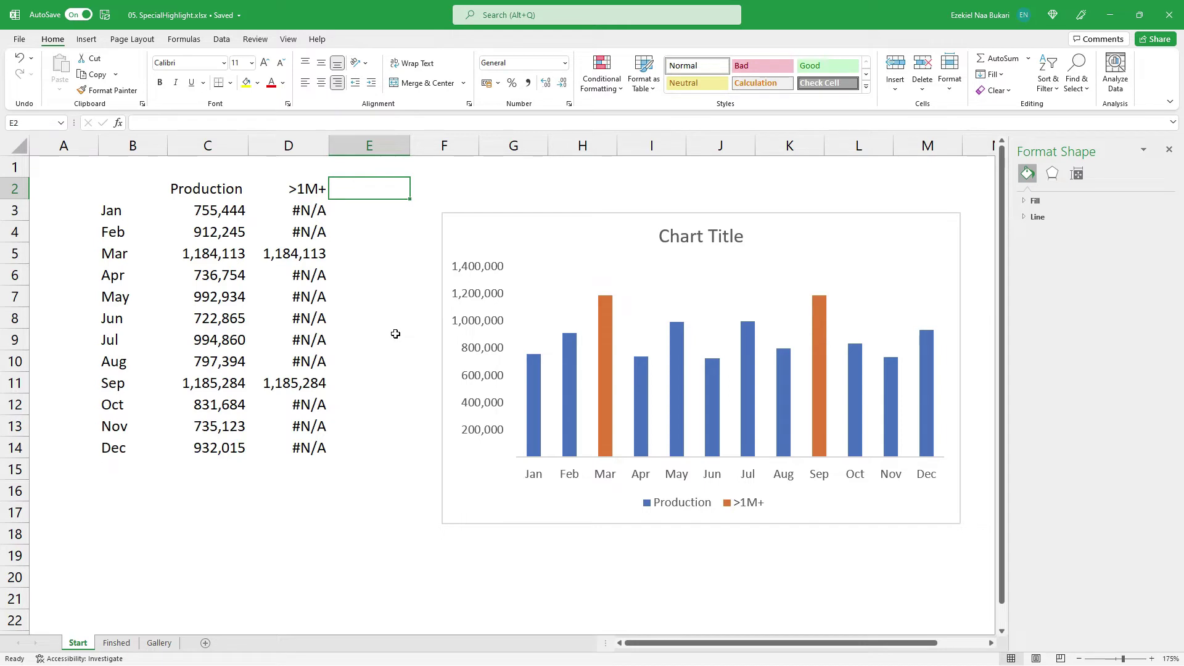
Step: Type the heading Lowest into cell E2
{"action": "type", "text": "L"}
{"action": "key", "text": "Caps_Lock"}
{"action": "type", "text": "oe"}
{"action": "key", "text": "BackSpace"}
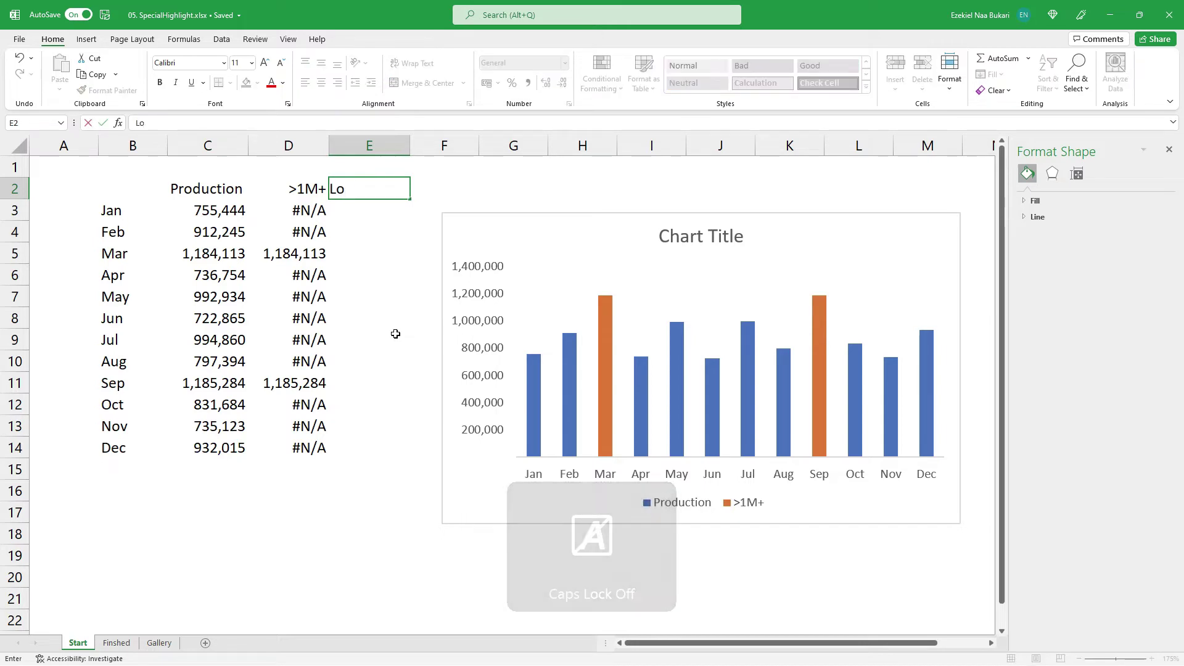
{"action": "type", "text": "west"}
{"action": "key", "text": "Return"}
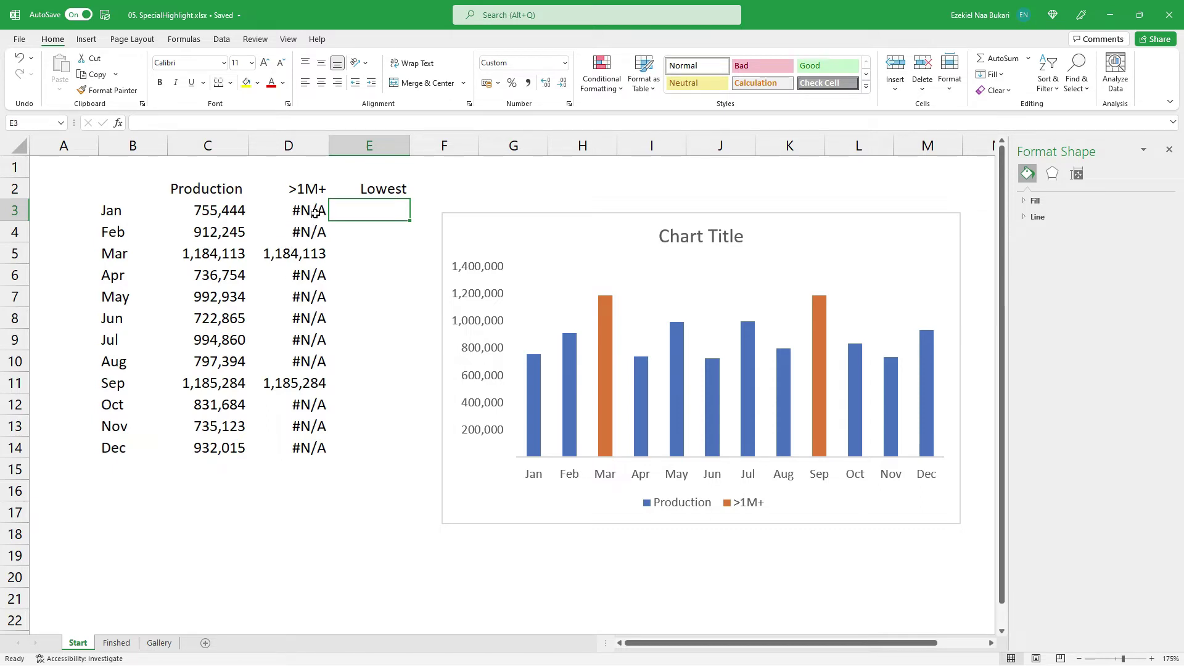
Step: Enter =IF(C3=MIN($C$3:$C$14),C3,NA()) in E3
{"action": "type", "text": "=if"}
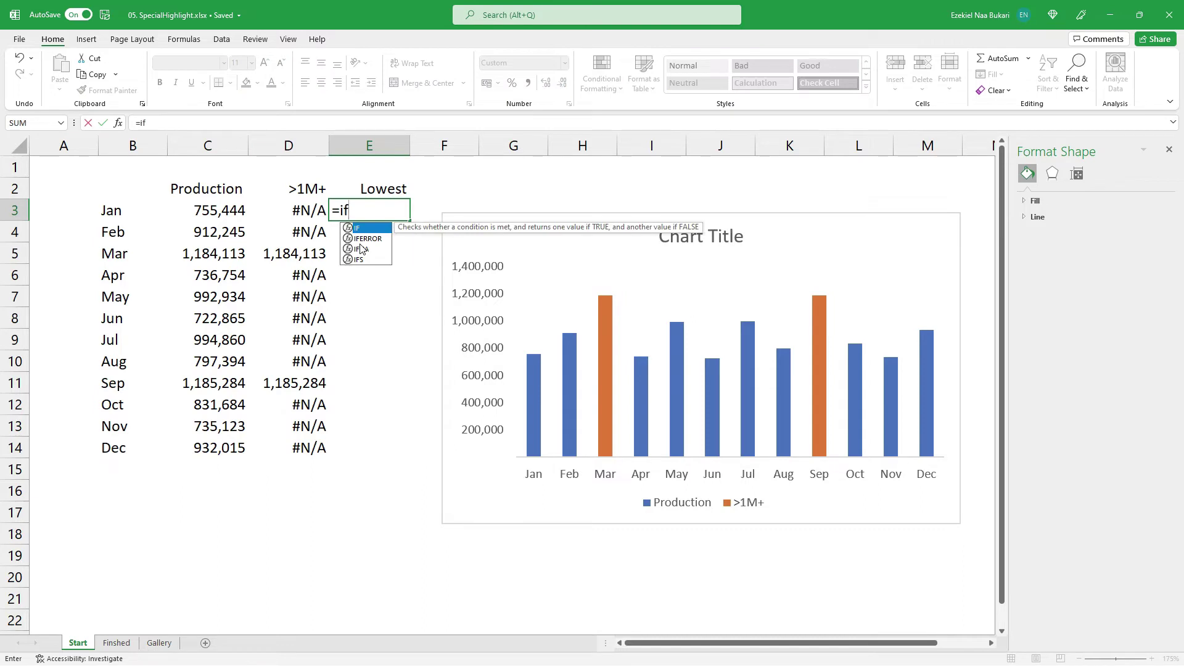
{"action": "key", "text": "Tab"}
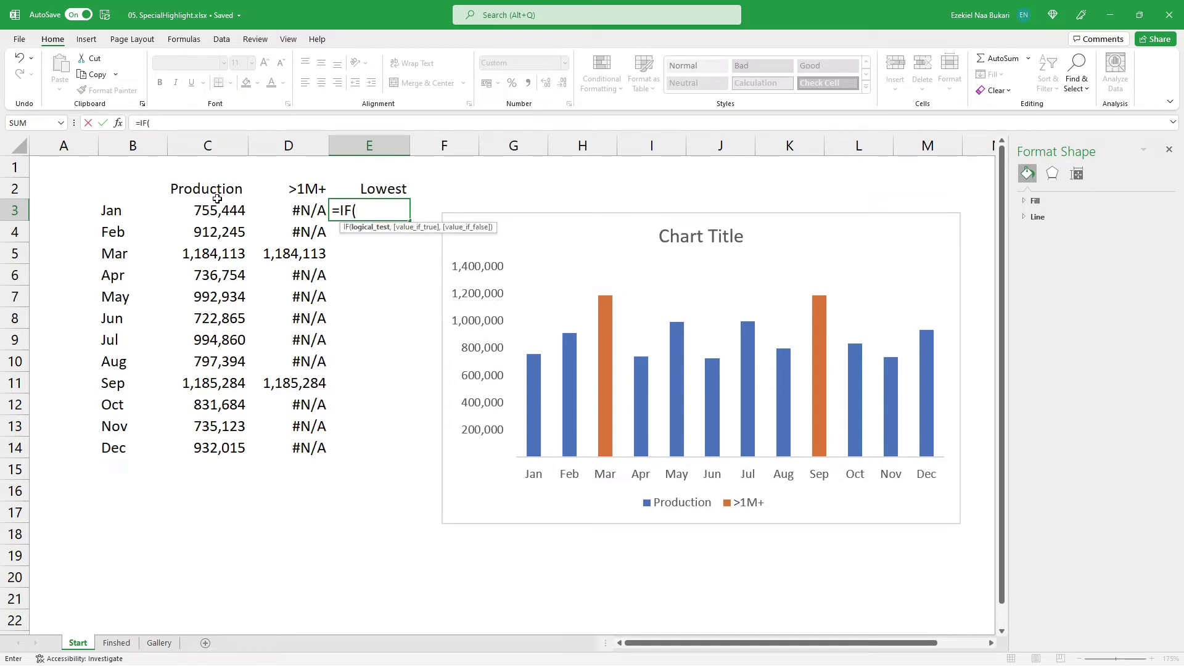
{"action": "left_click", "coordinate": [196, 213]}
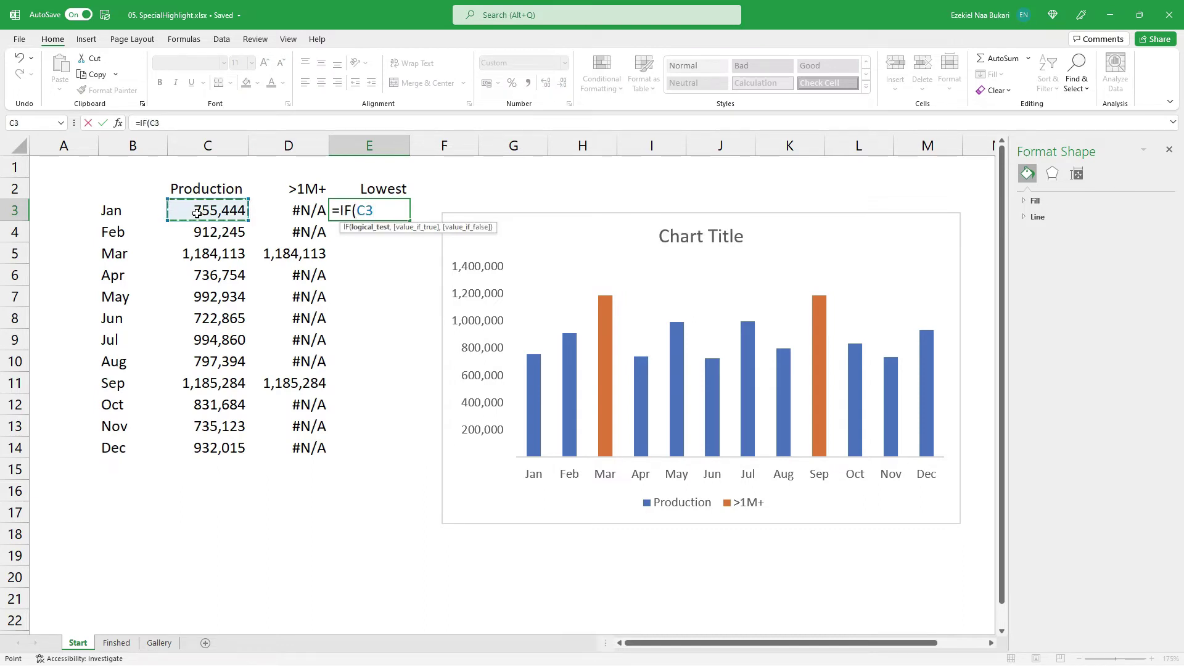
{"action": "type", "text": "=min"}
{"action": "key", "text": "Tab"}
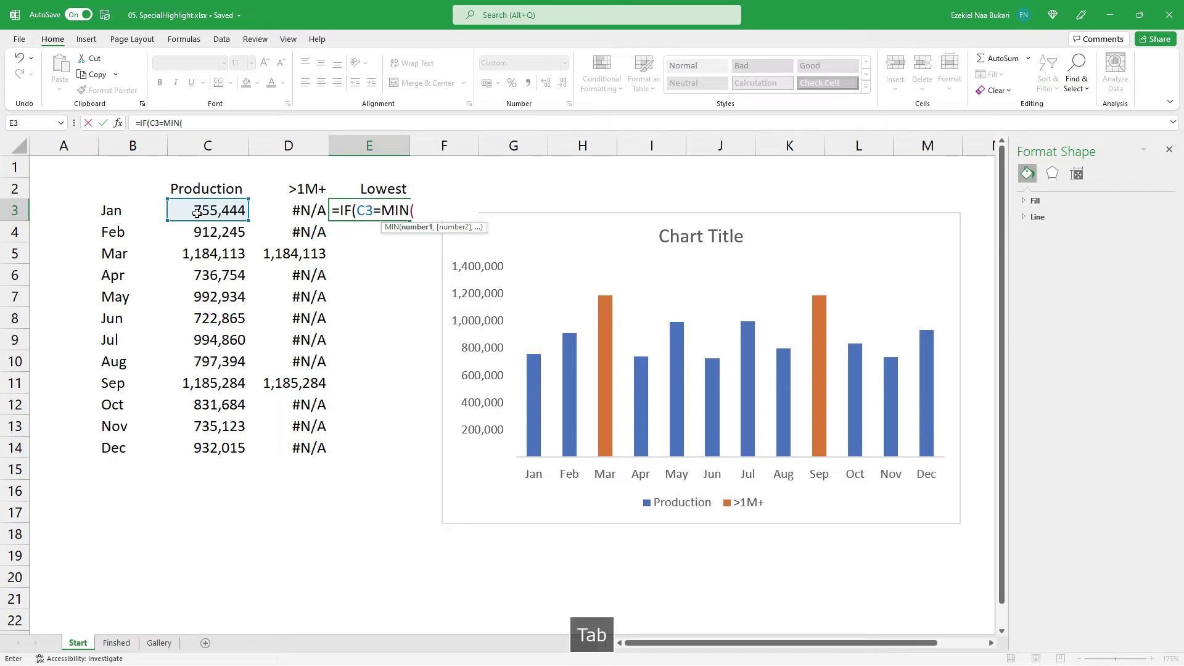
{"action": "left_click_drag", "start_coordinate": [197, 213], "coordinate": [198, 460]}
{"action": "key", "text": "F4"}
{"action": "type", "text": "),"}
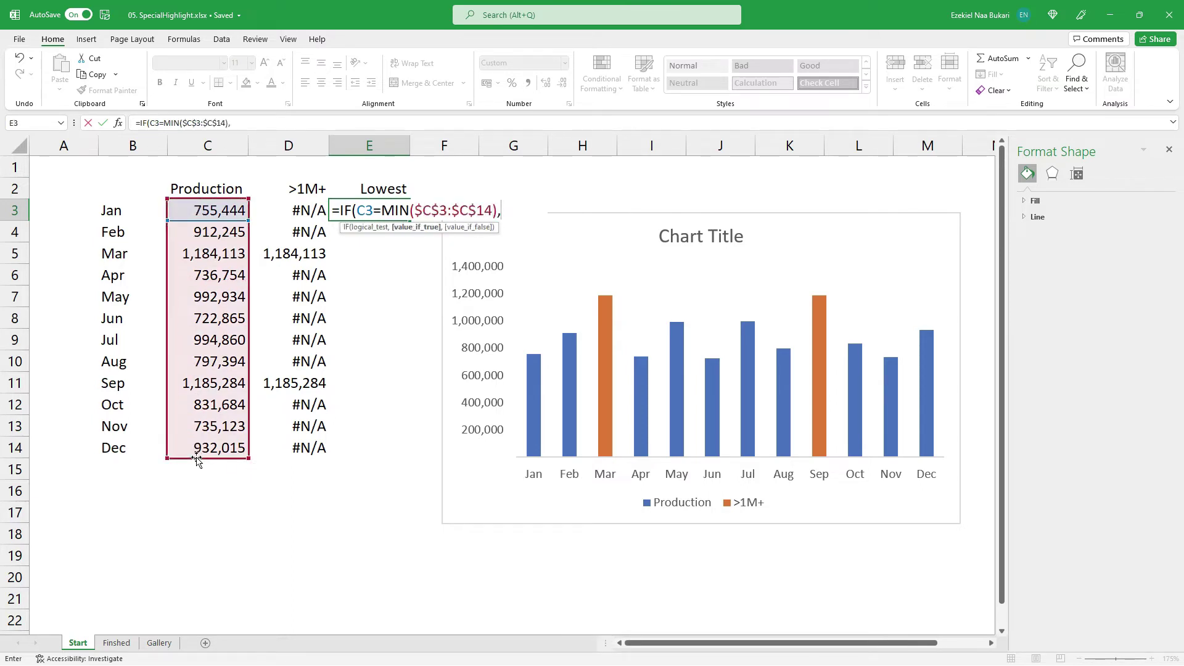
{"action": "type", "text": "c3"}
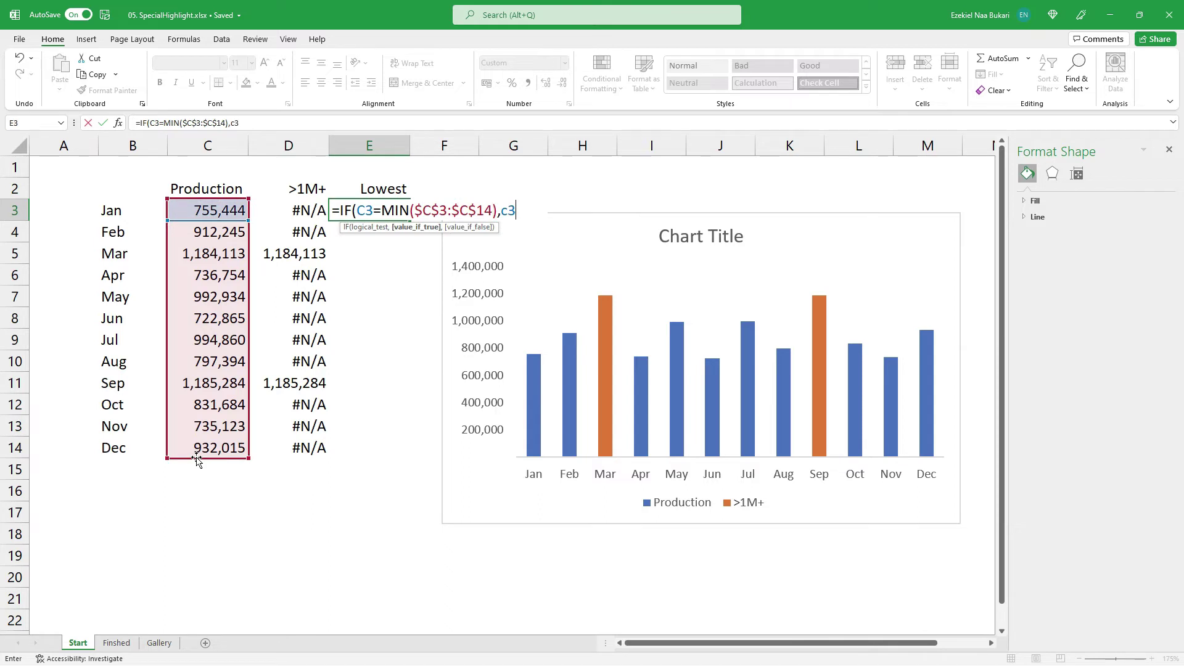
{"action": "type", "text": ",na"}
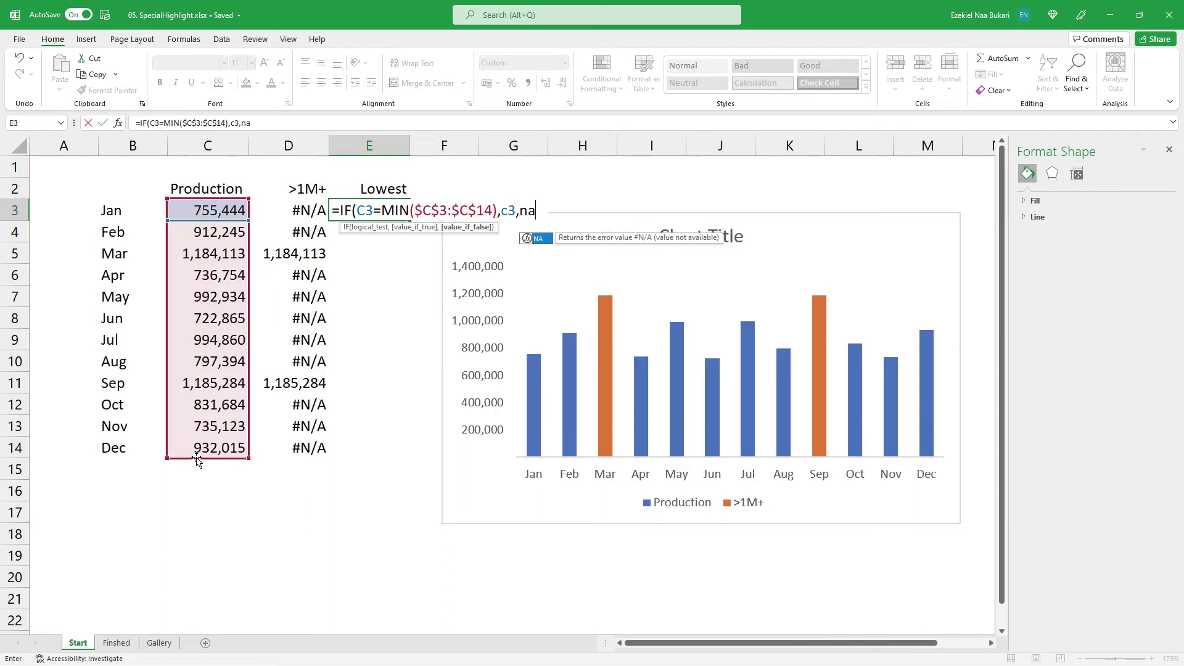
{"action": "key", "text": "Tab"}
{"action": "type", "text": "))"}
{"action": "key", "text": "Return"}
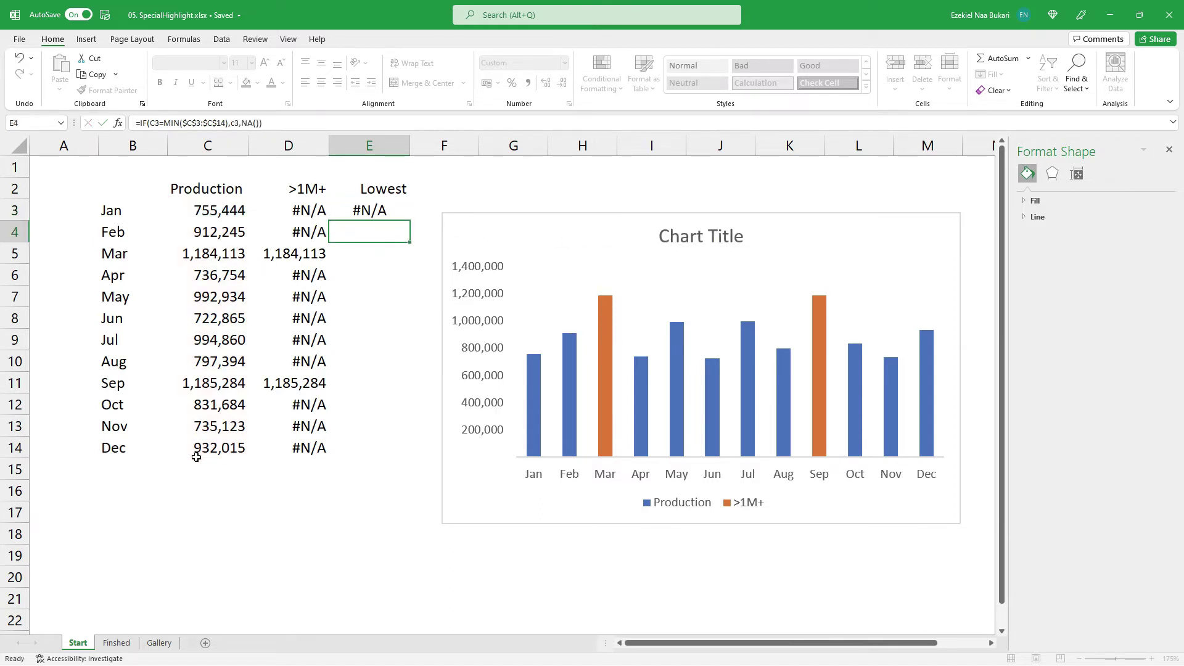
Step: Fill the E3 formula down to E14 and right-align the Lowest values
{"action": "key", "text": "Up"}
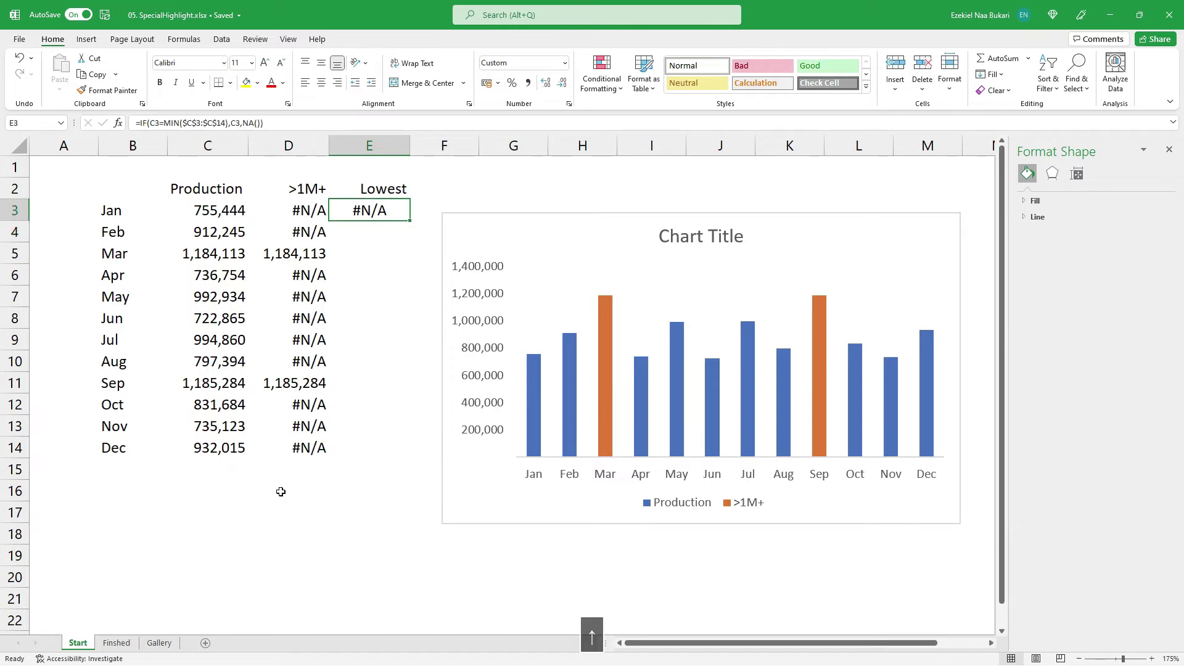
{"action": "double_click", "coordinate": [410, 220]}
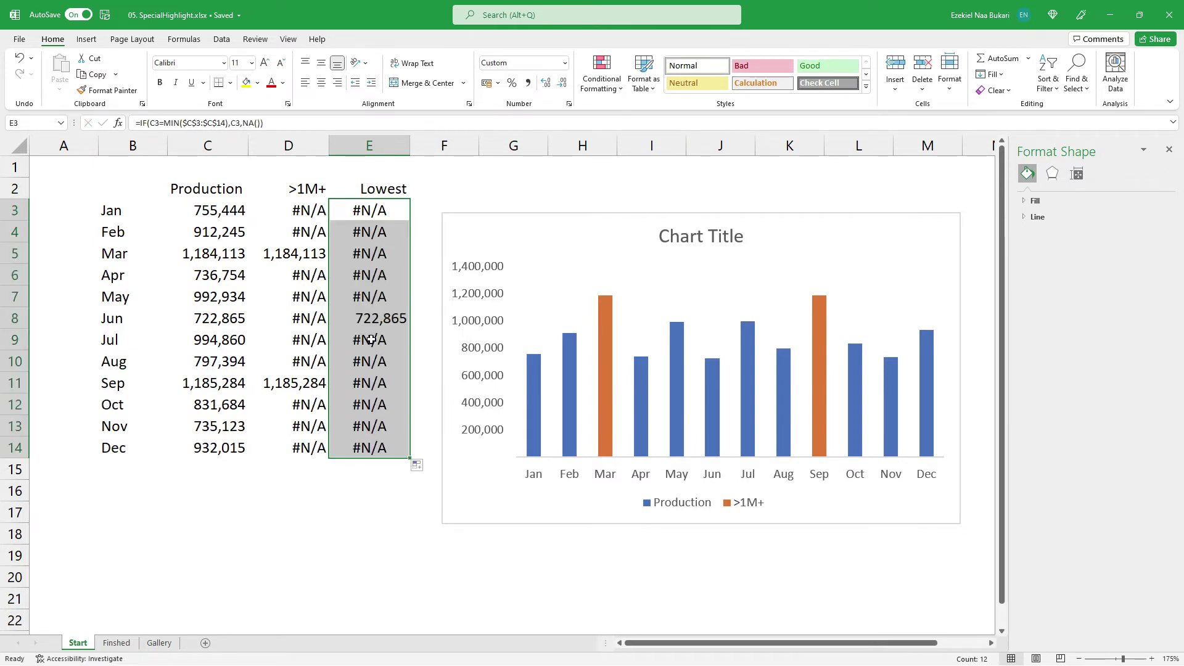
{"action": "left_click", "coordinate": [338, 84]}
{"action": "left_click", "coordinate": [341, 333]}
{"action": "left_click", "coordinate": [262, 489]}
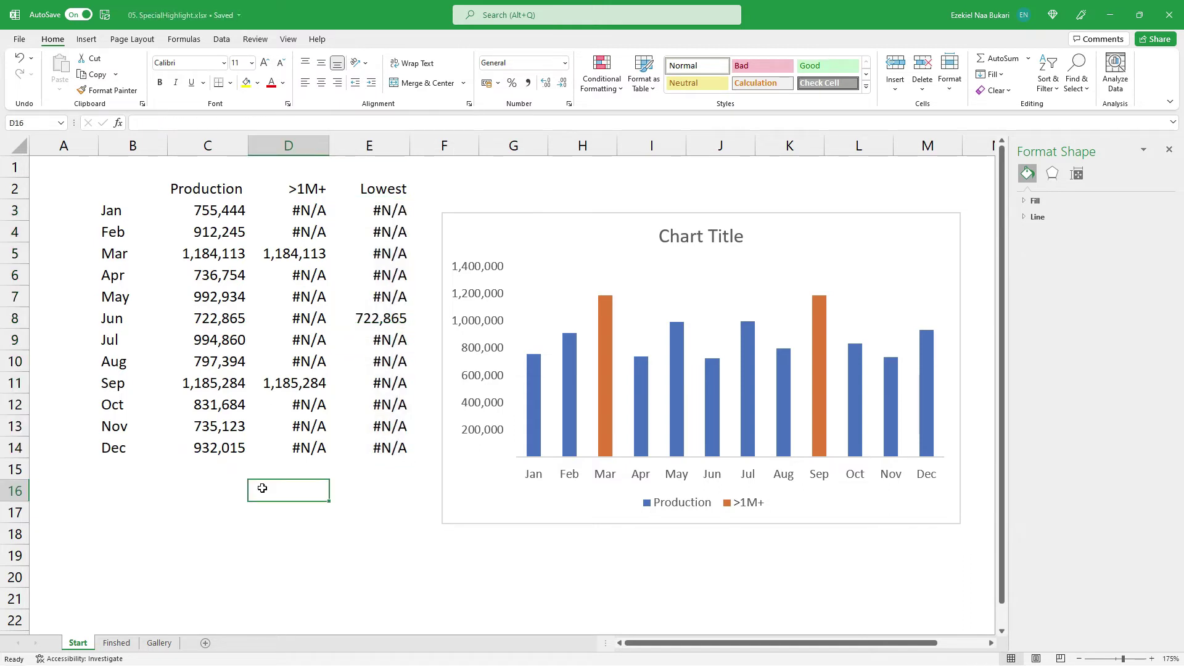
Step: Select the chart and open Select Data from the Chart Design tab
{"action": "left_click", "coordinate": [472, 225]}
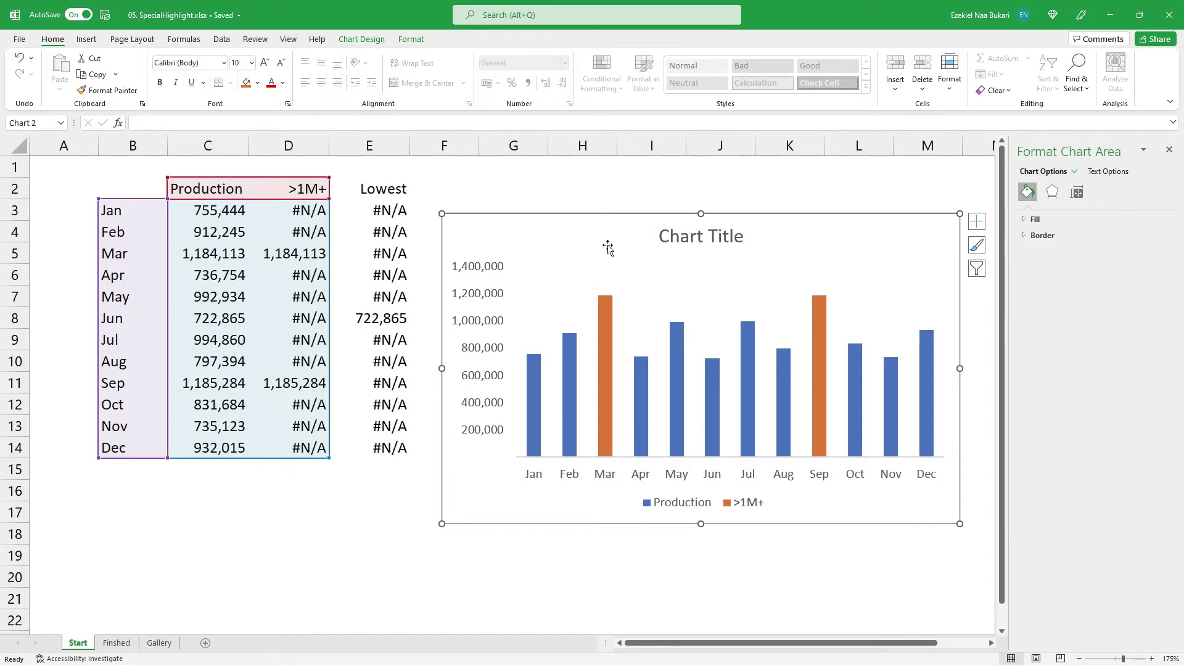
{"action": "left_click", "coordinate": [362, 40]}
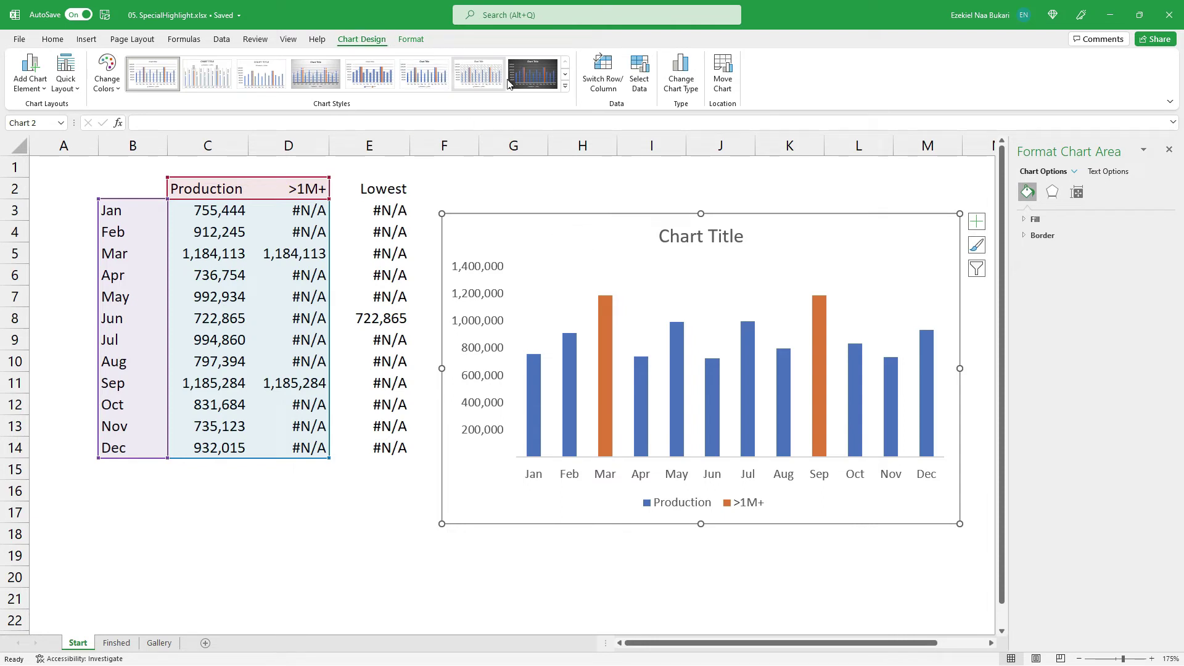
{"action": "left_click", "coordinate": [638, 78]}
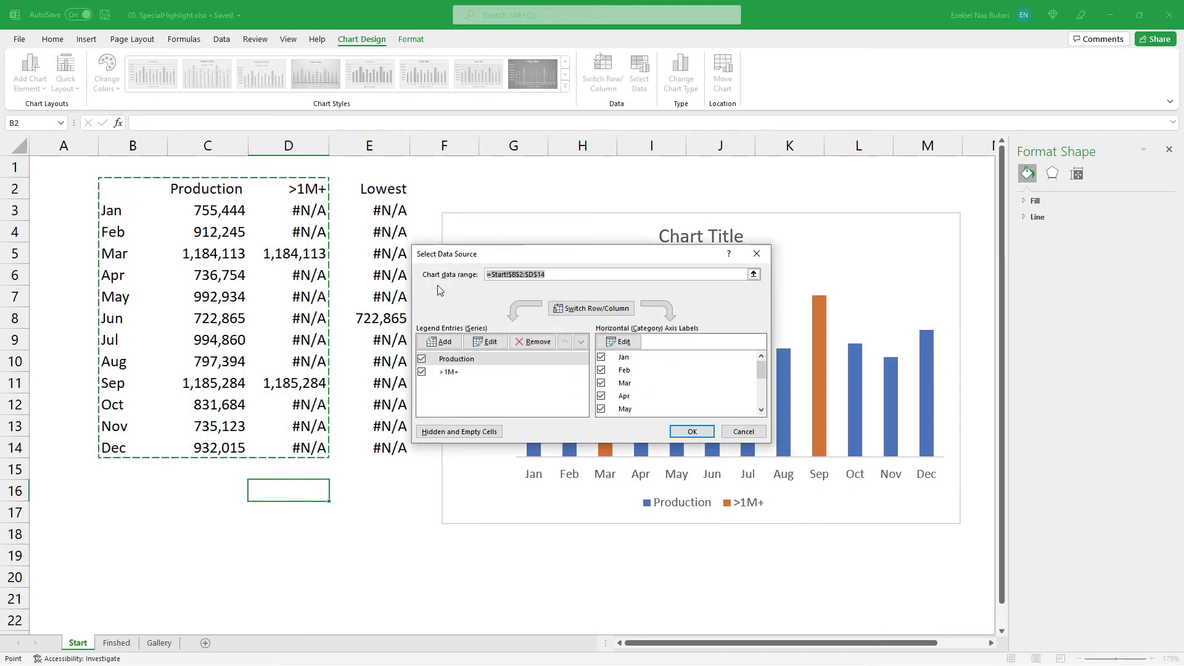
Step: Change the chart data range to B2:E14 and confirm
{"action": "left_click", "coordinate": [753, 275]}
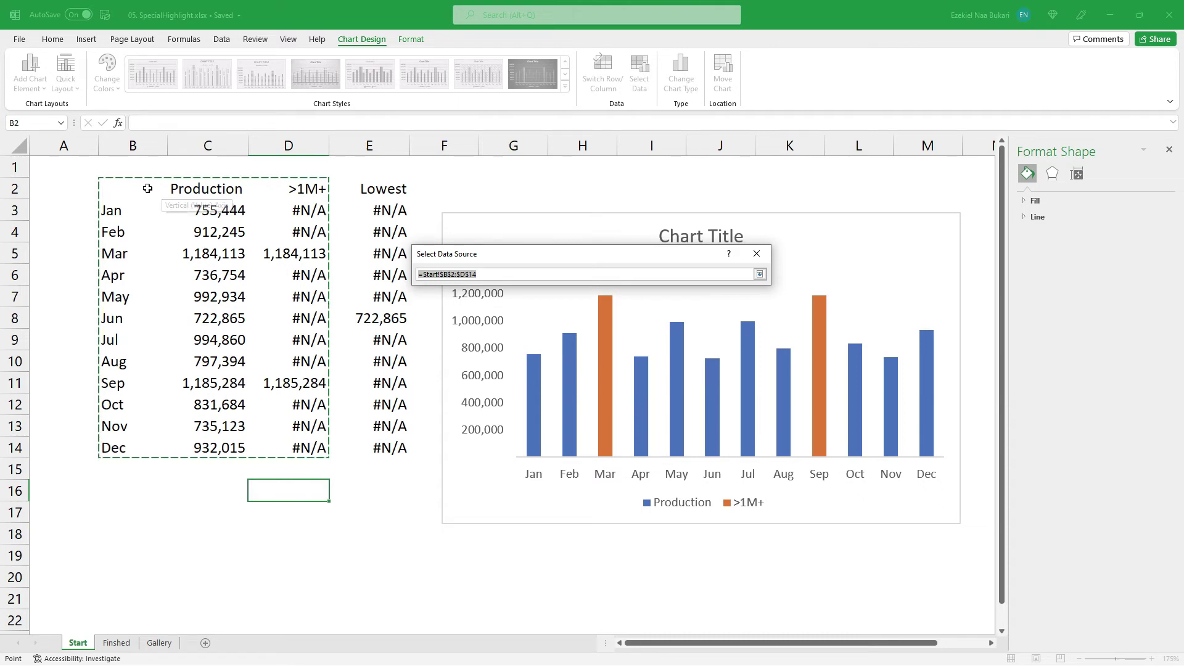
{"action": "left_click", "coordinate": [122, 185]}
{"action": "left_click_drag", "start_coordinate": [122, 185], "coordinate": [420, 453]}
{"action": "left_click", "coordinate": [759, 274]}
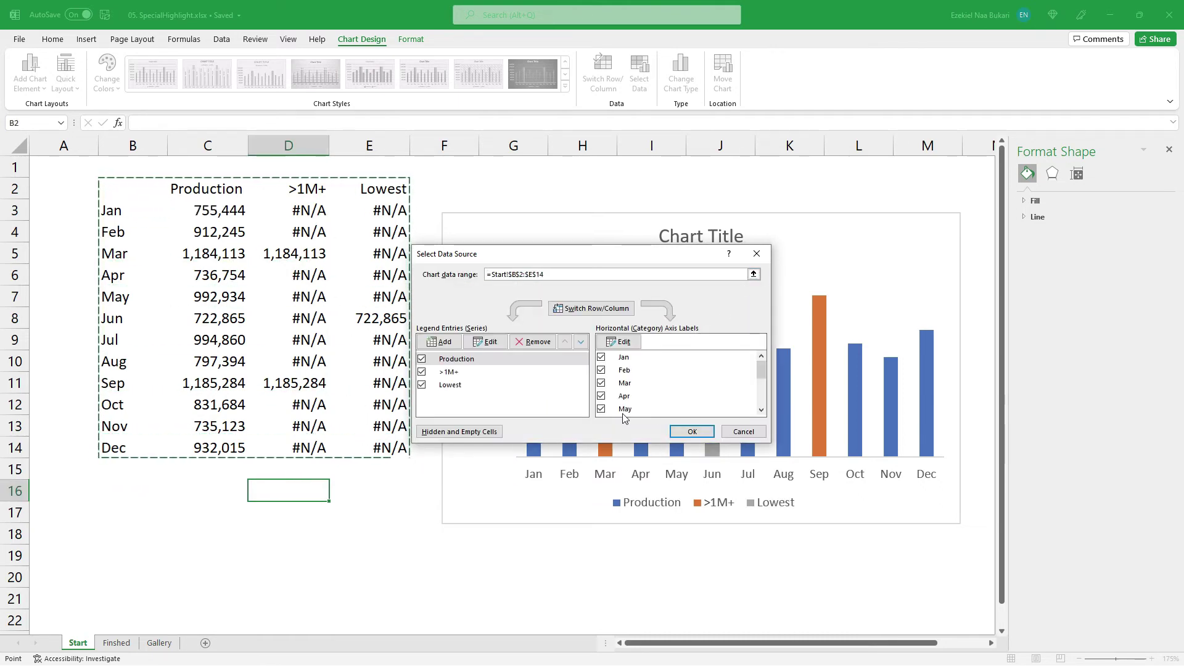
{"action": "left_click", "coordinate": [680, 434]}
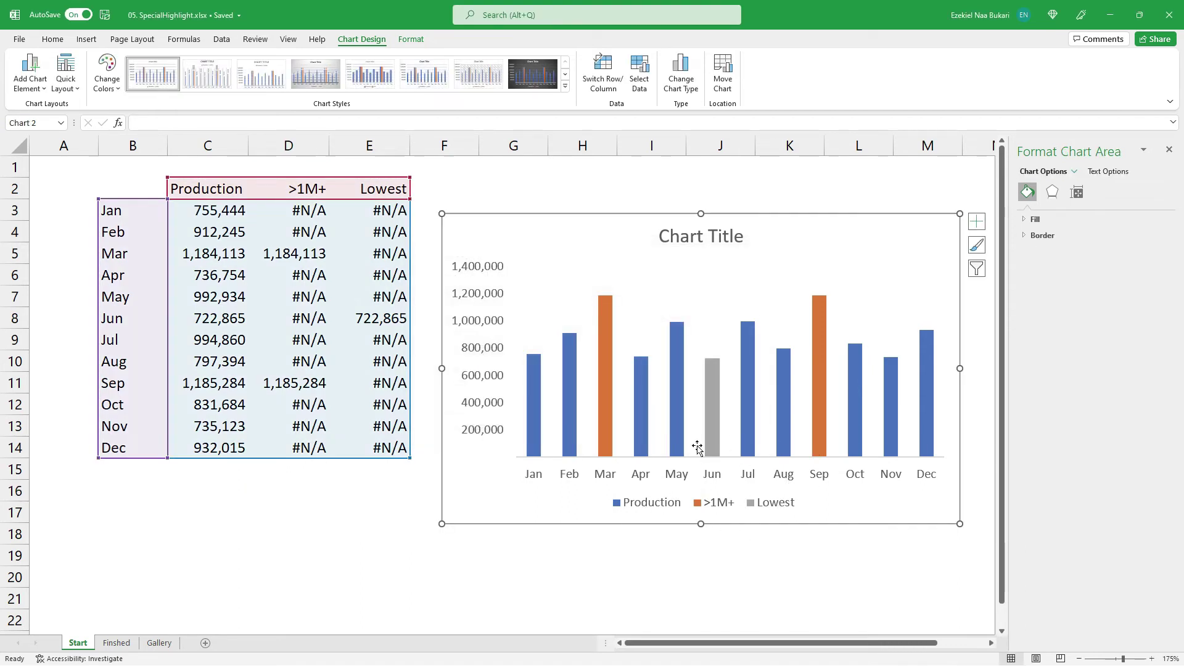
Step: Try moving the legend, cancel it, then select the >1M+ and Production series
{"action": "left_click", "coordinate": [632, 507]}
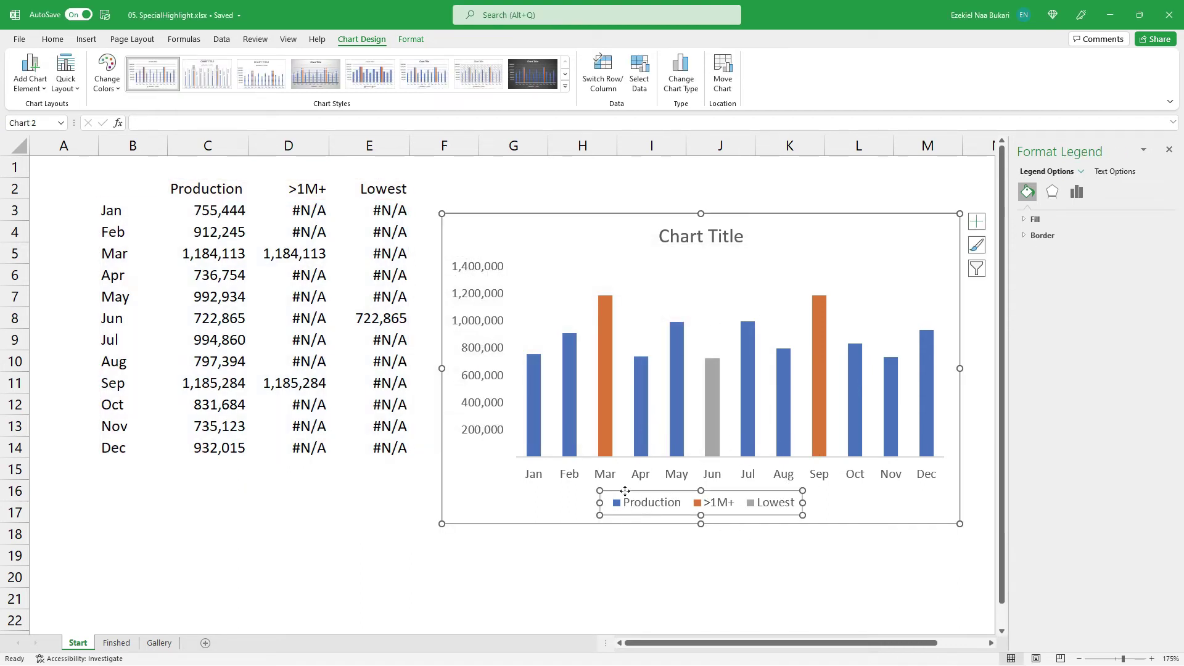
{"action": "left_click_drag", "start_coordinate": [624, 491], "coordinate": [765, 249]}
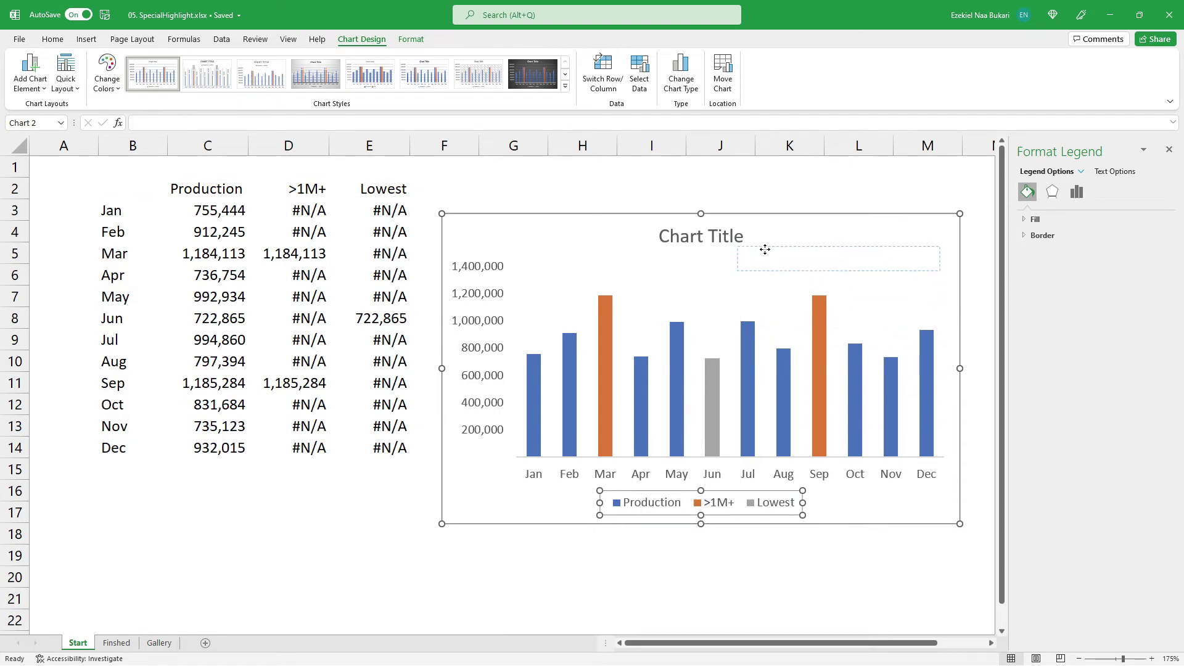
{"action": "key", "text": "Escape"}
{"action": "left_click", "coordinate": [505, 499]}
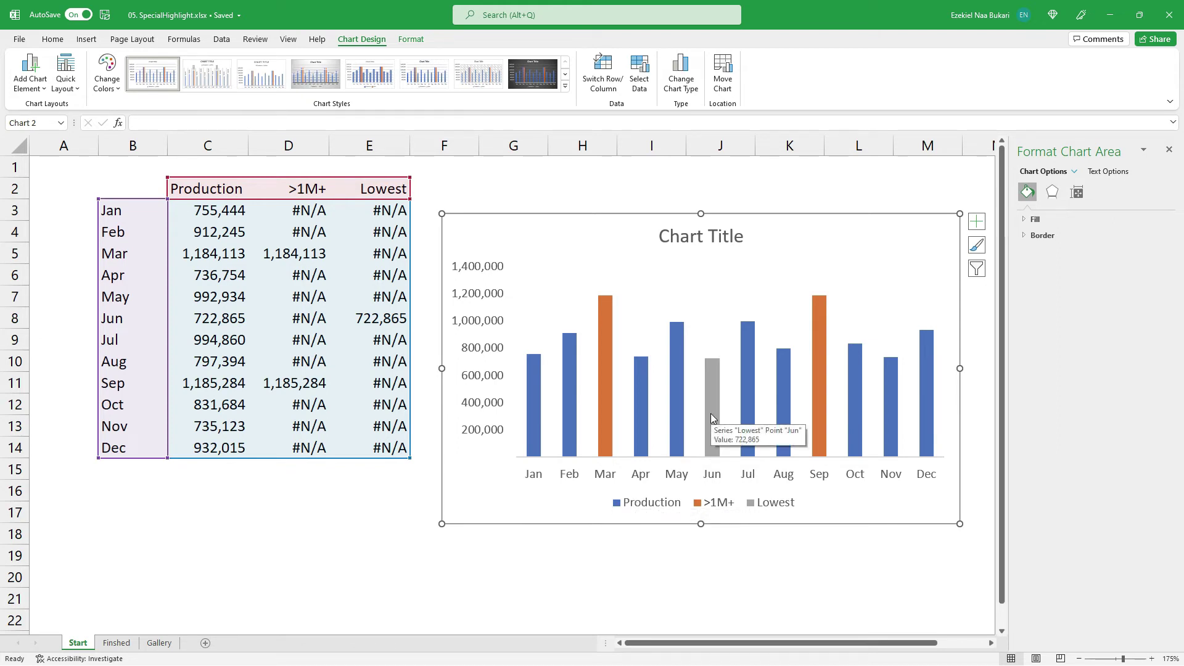
{"action": "left_click", "coordinate": [605, 334]}
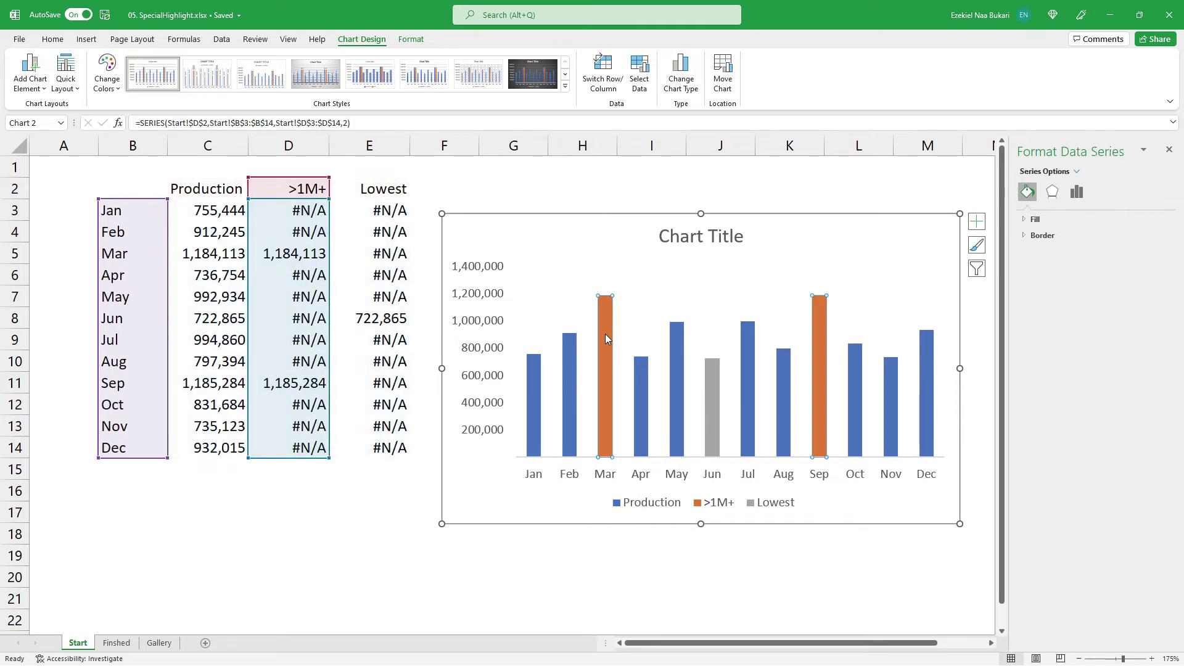
{"action": "left_click", "coordinate": [535, 386]}
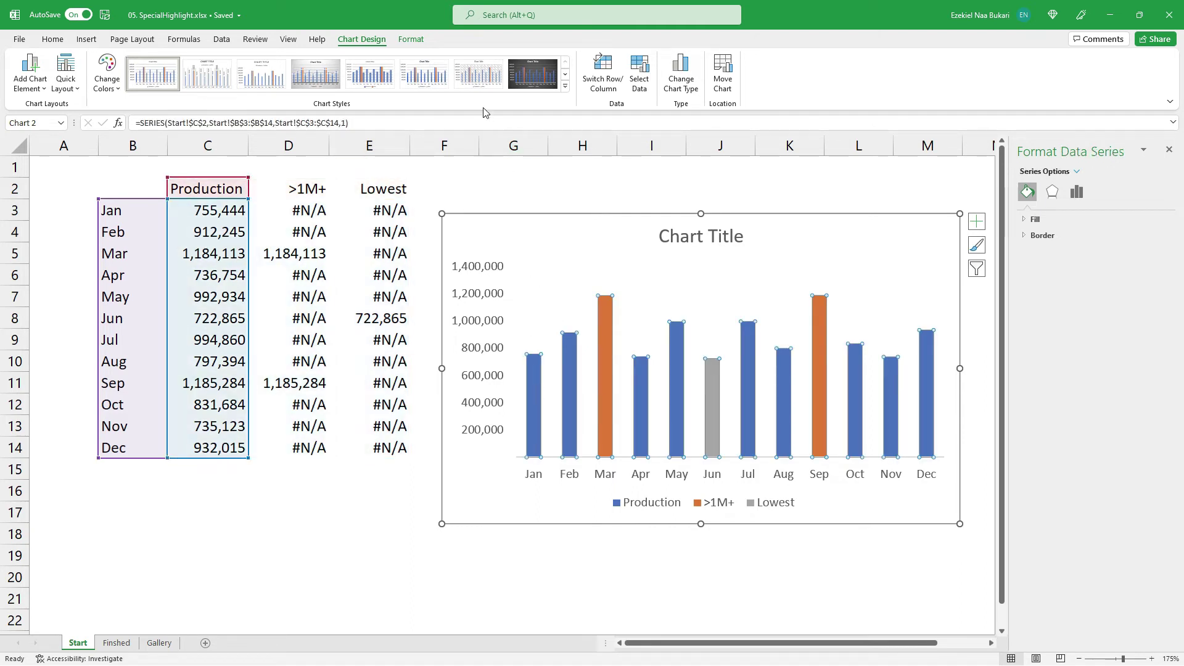
{"action": "left_click", "coordinate": [411, 39]}
Step: Fill the Production bars grey and the >1M+ bars blue
{"action": "left_click", "coordinate": [510, 59]}
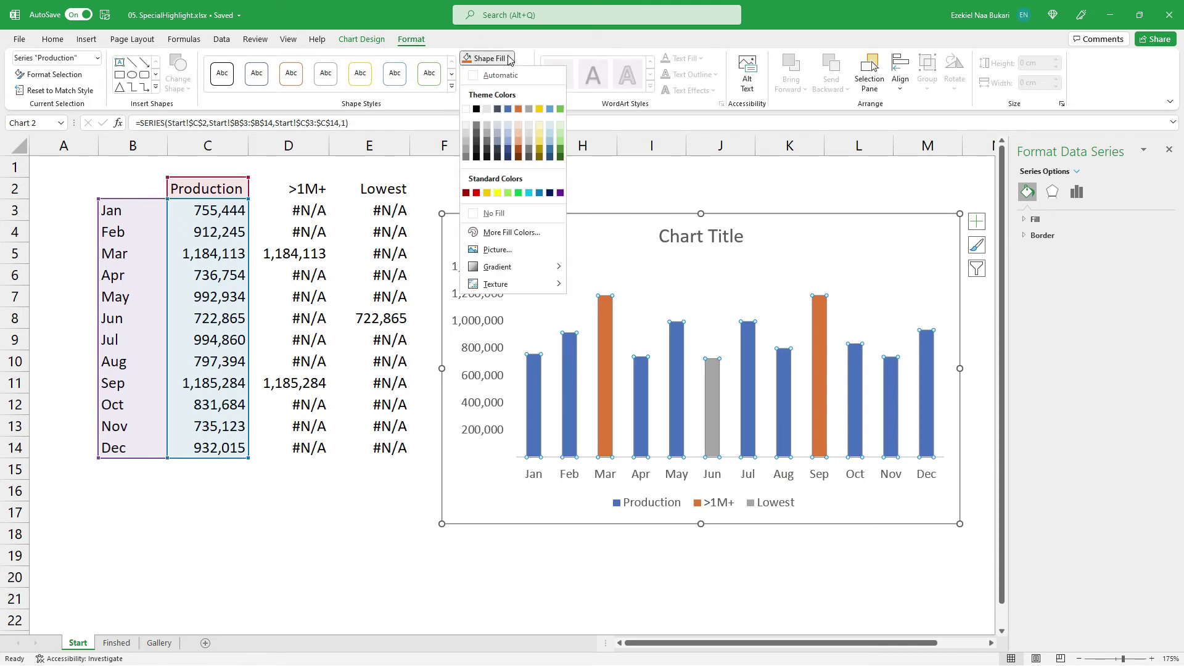
{"action": "left_click", "coordinate": [466, 159]}
{"action": "left_click", "coordinate": [607, 312]}
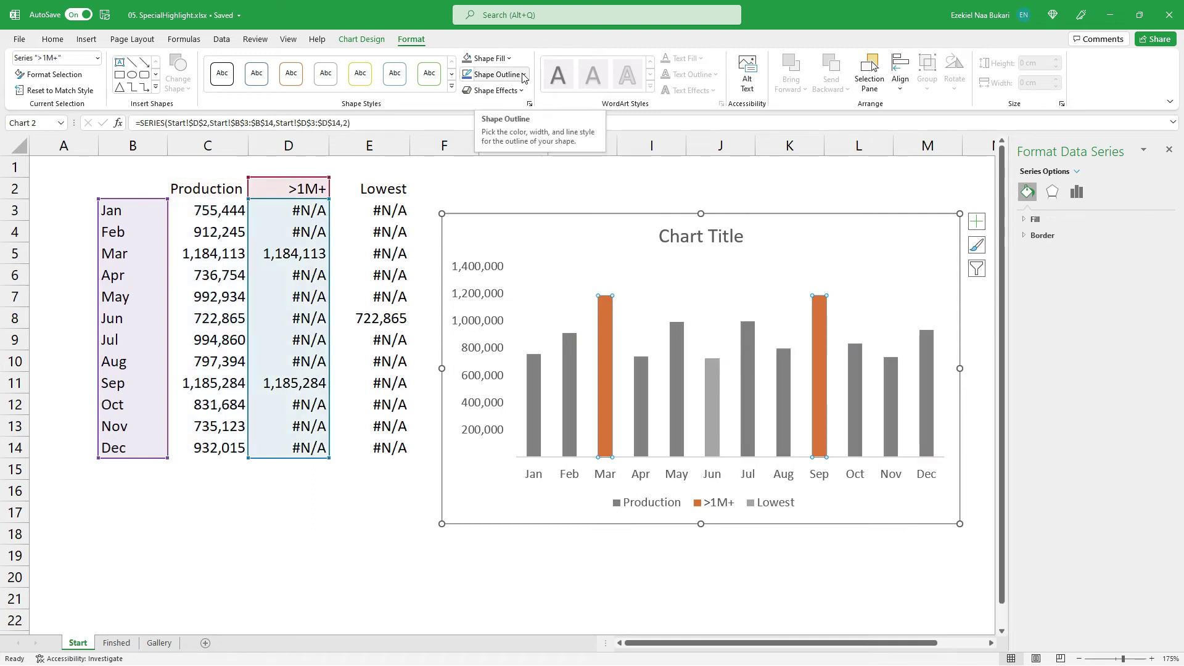
{"action": "left_click", "coordinate": [509, 59]}
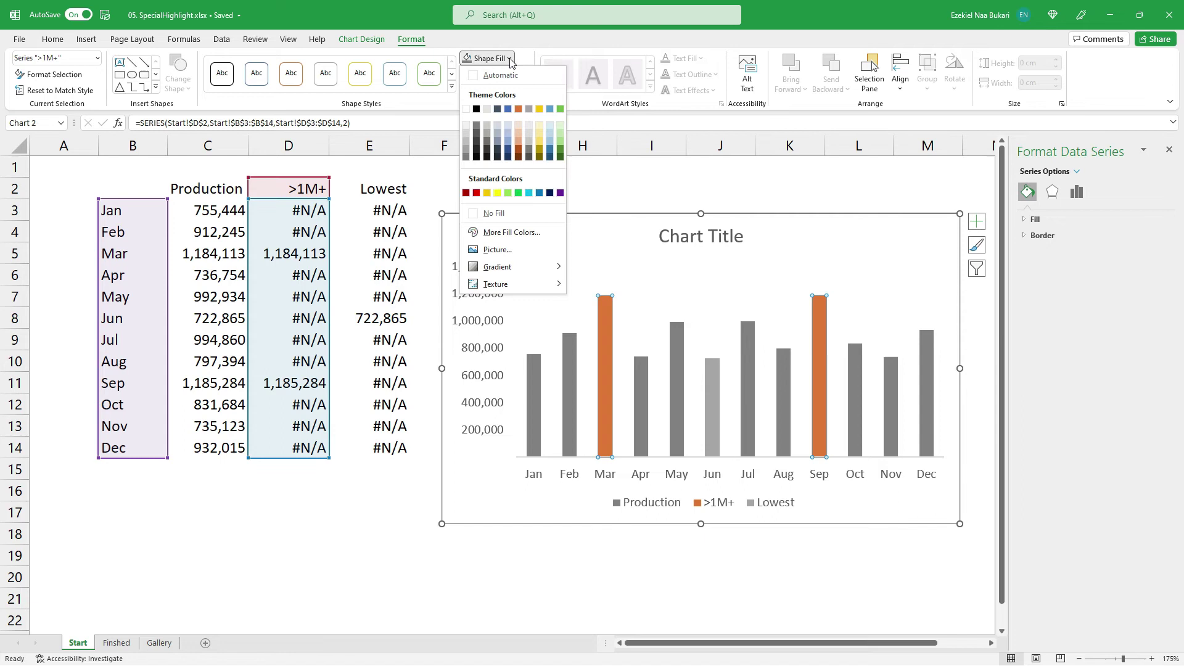
{"action": "left_click", "coordinate": [507, 109]}
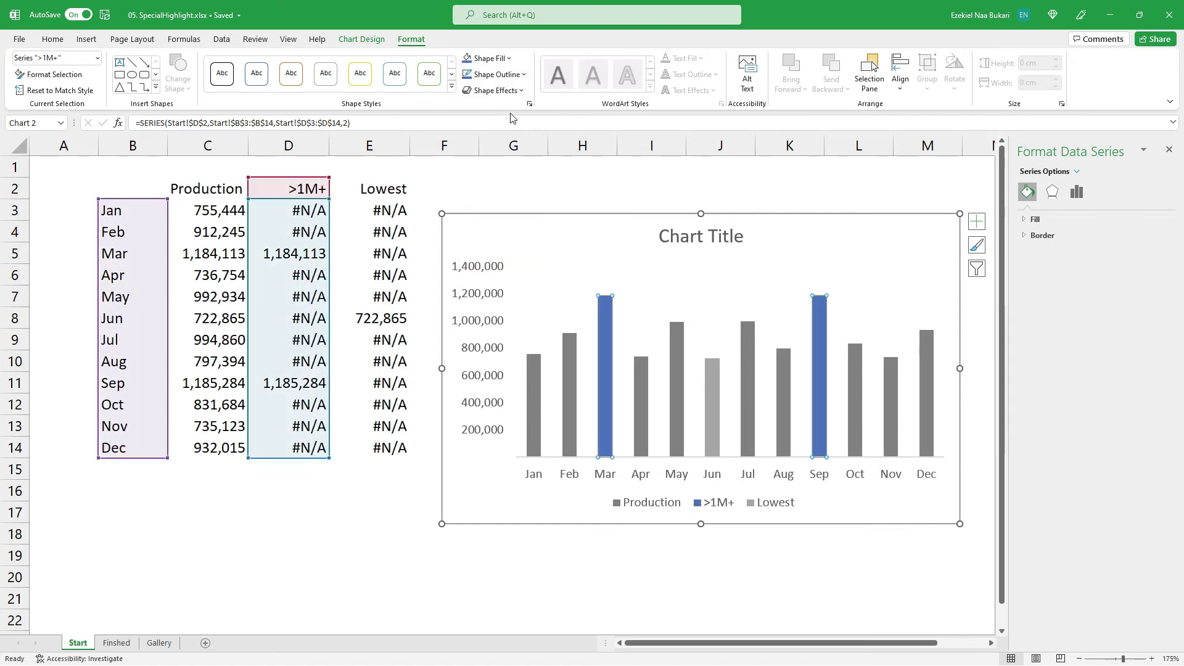
Step: Fill the Lowest Jun bar dark red with no outline
{"action": "left_click", "coordinate": [710, 404]}
{"action": "left_click", "coordinate": [509, 58]}
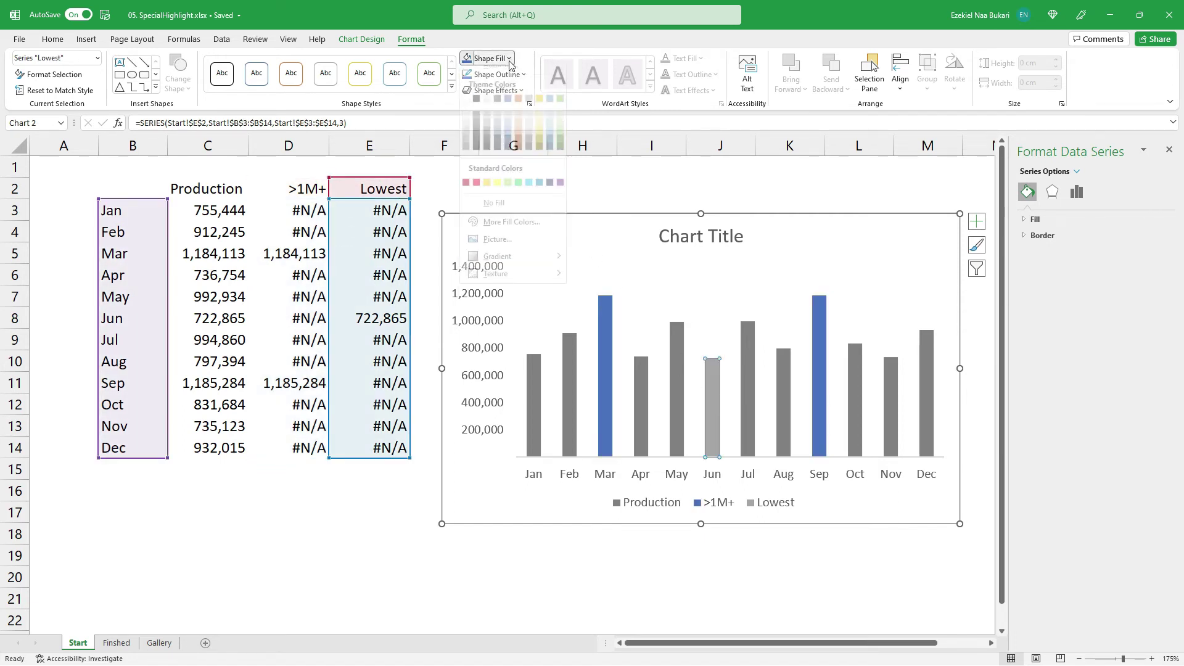
{"action": "left_click", "coordinate": [465, 193]}
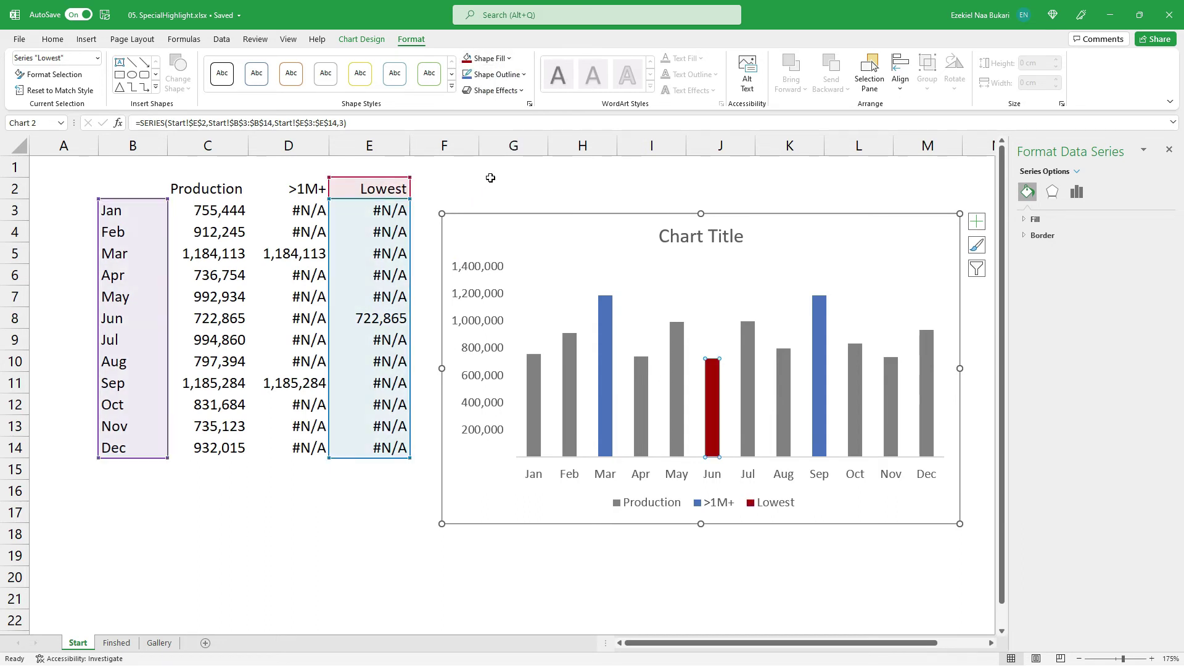
{"action": "left_click", "coordinate": [515, 75]}
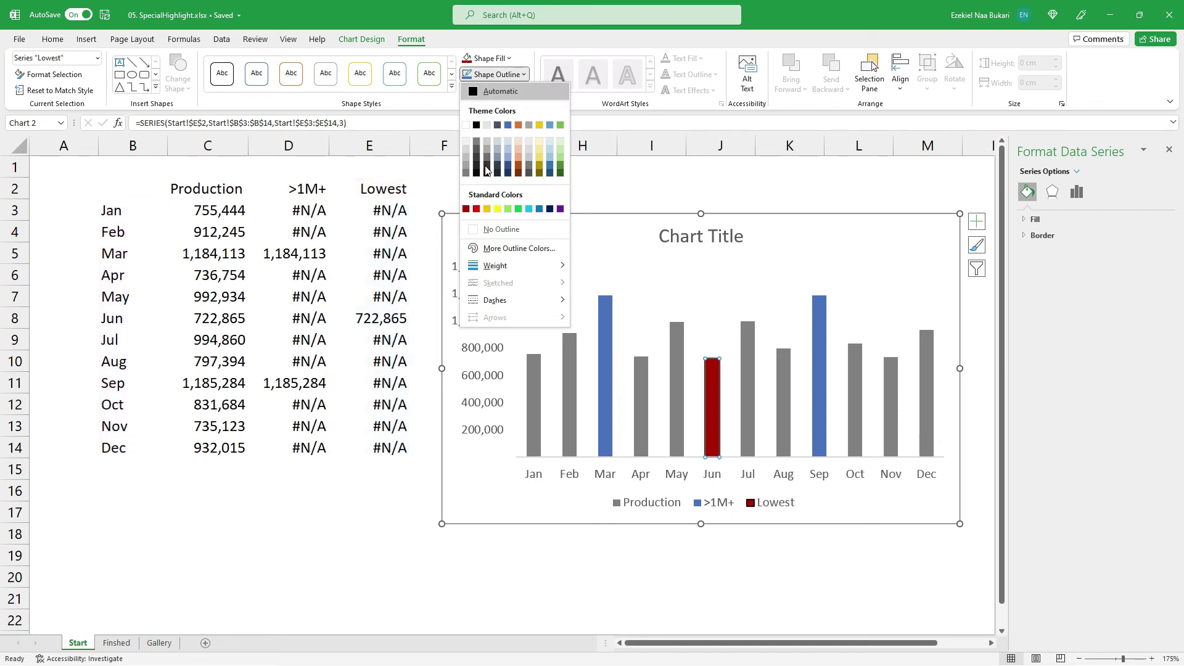
{"action": "left_click", "coordinate": [488, 230]}
{"action": "left_click", "coordinate": [601, 316]}
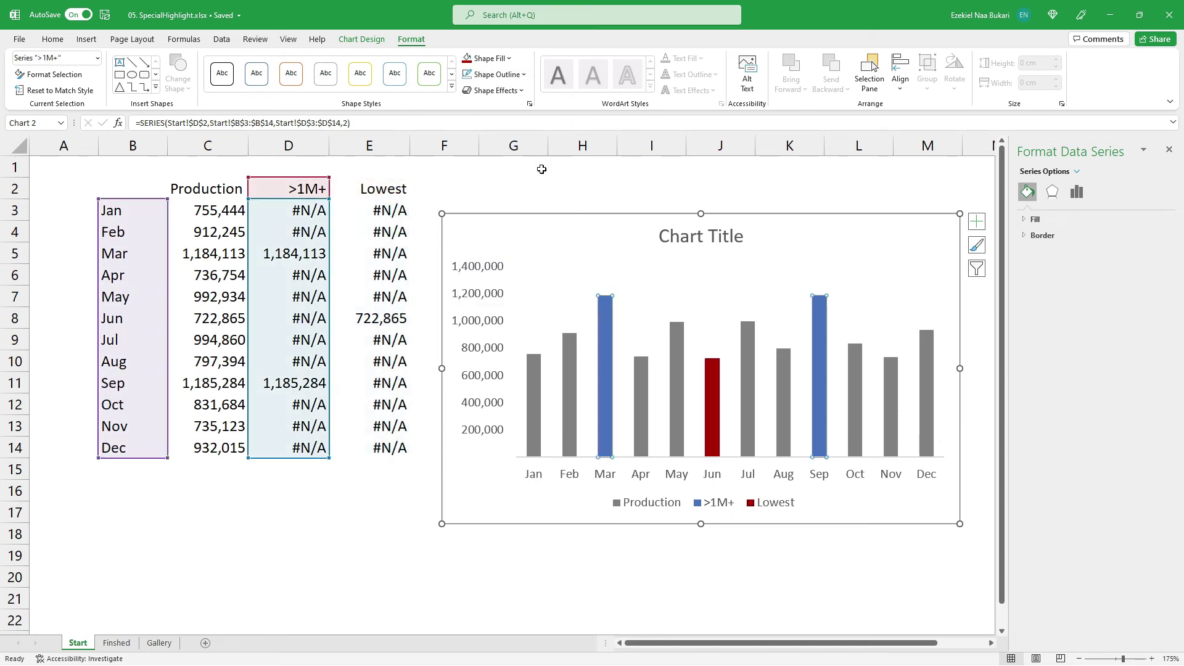
{"action": "left_click", "coordinate": [568, 352]}
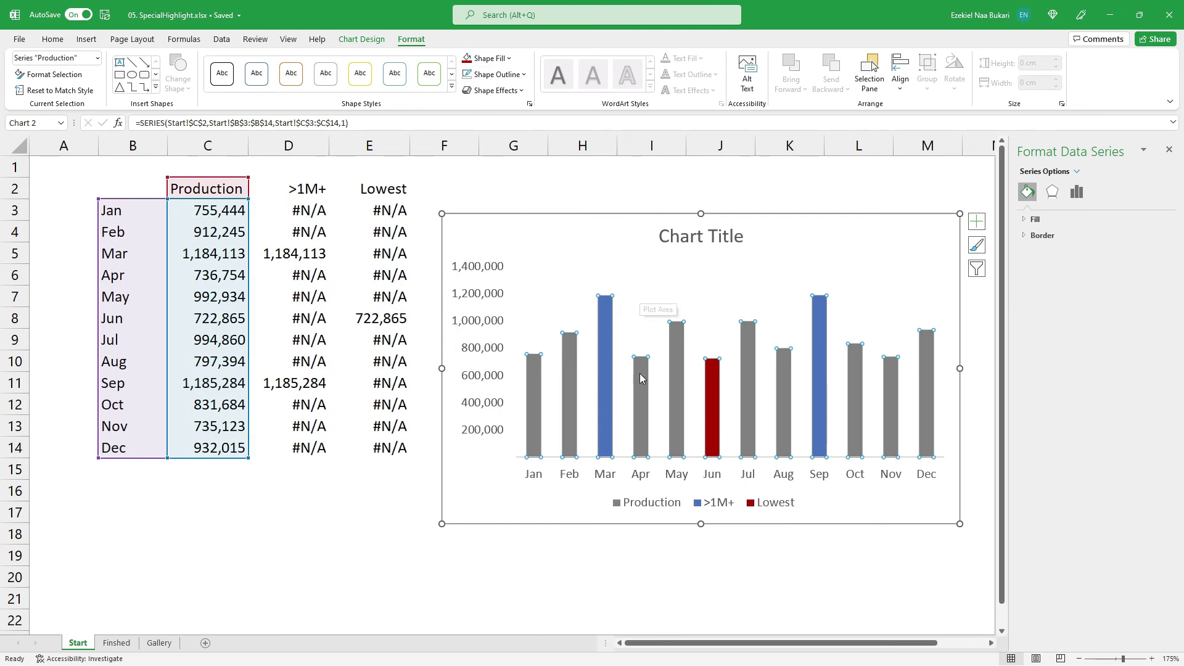
Step: Place the legend at top right under the title, keeping only >1M+ and Lowest entries
{"action": "left_click", "coordinate": [683, 510]}
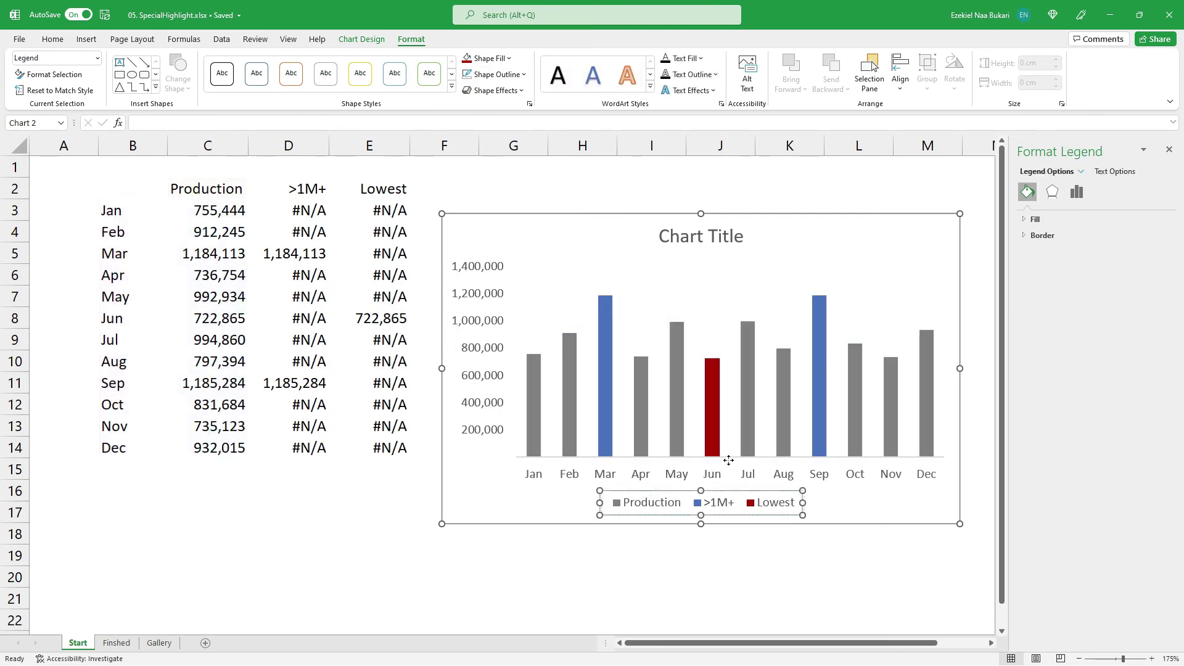
{"action": "left_click_drag", "start_coordinate": [659, 502], "coordinate": [775, 246]}
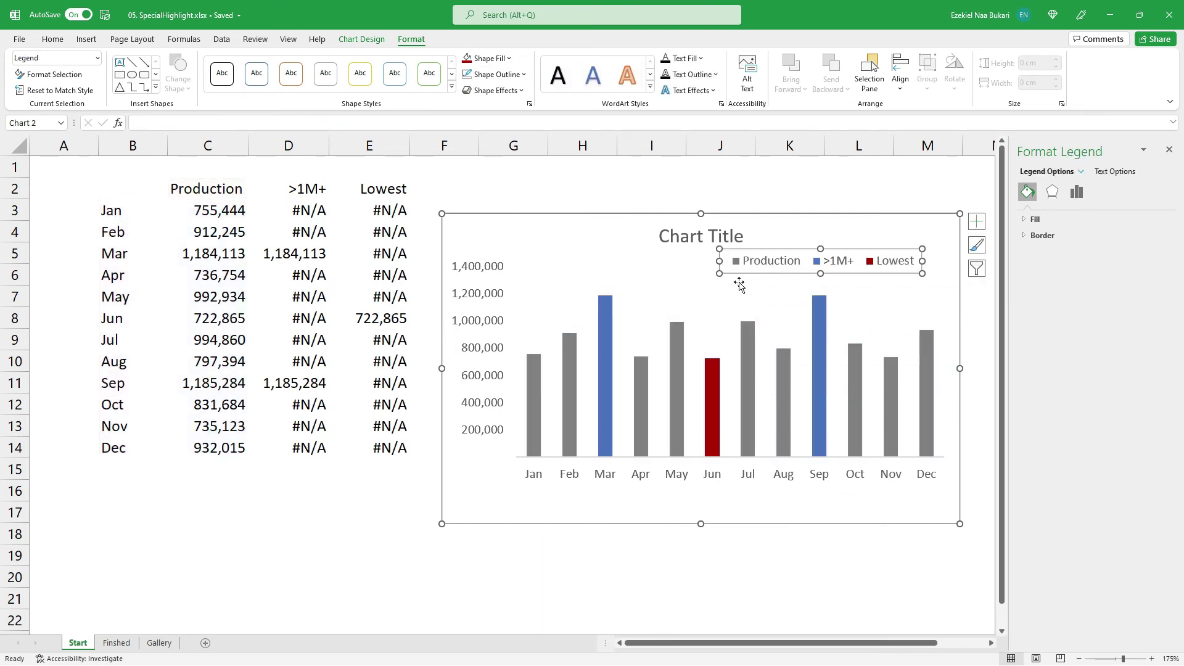
{"action": "left_click", "coordinate": [757, 265]}
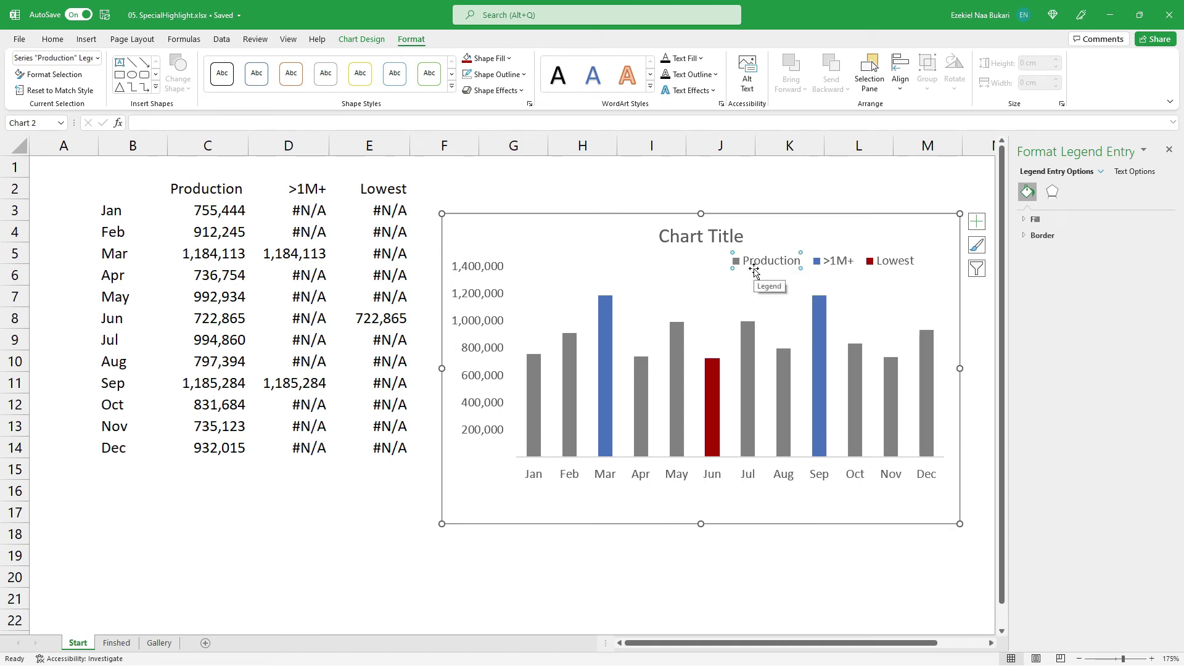
{"action": "key", "text": "Delete"}
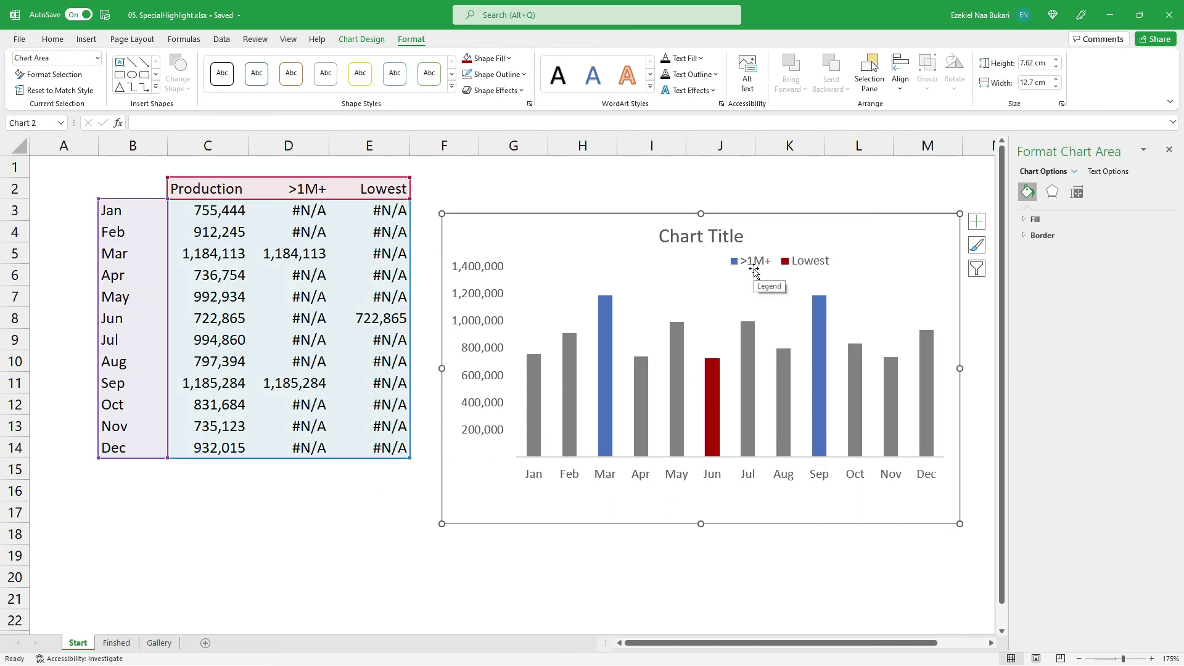
{"action": "left_click", "coordinate": [730, 266]}
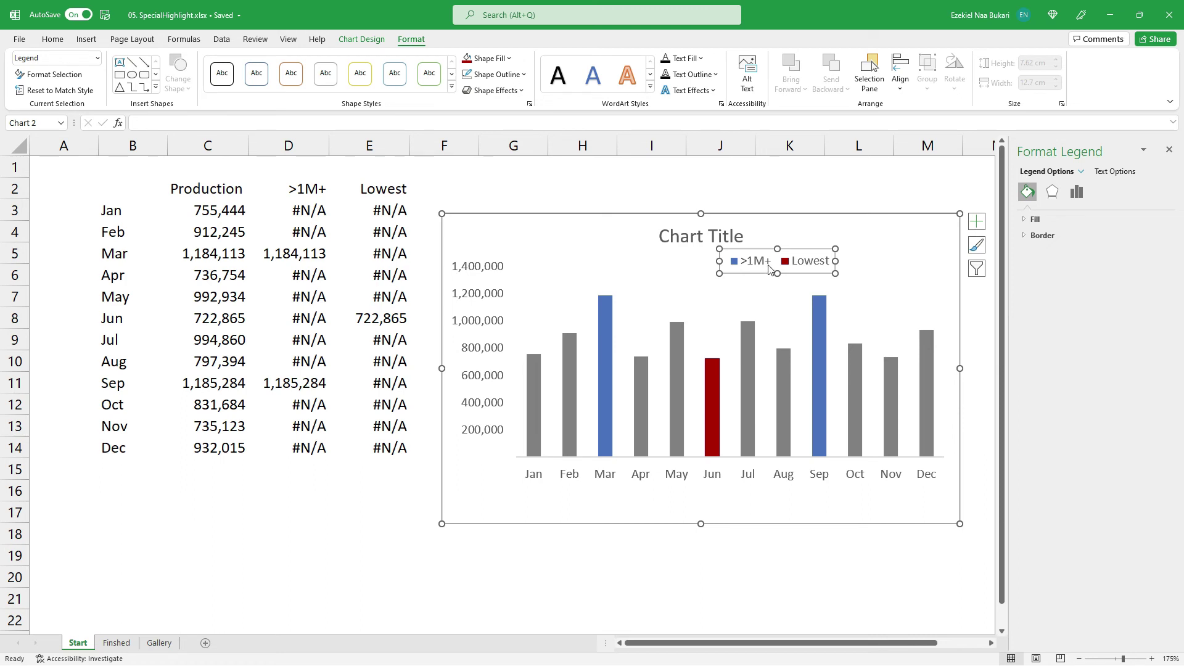
{"action": "left_click_drag", "start_coordinate": [757, 248], "coordinate": [867, 269]}
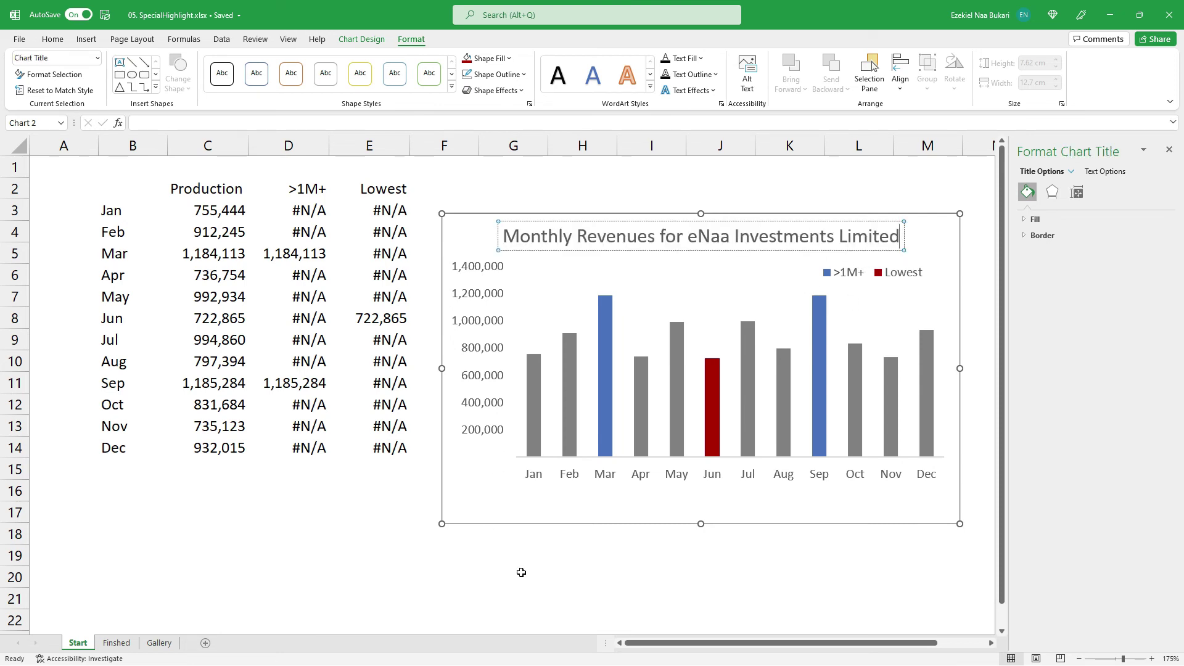
Step: Deselect the chart to show the title 'Monthly Revenues for eNaa Investments Limited'
{"action": "left_click", "coordinate": [571, 592]}
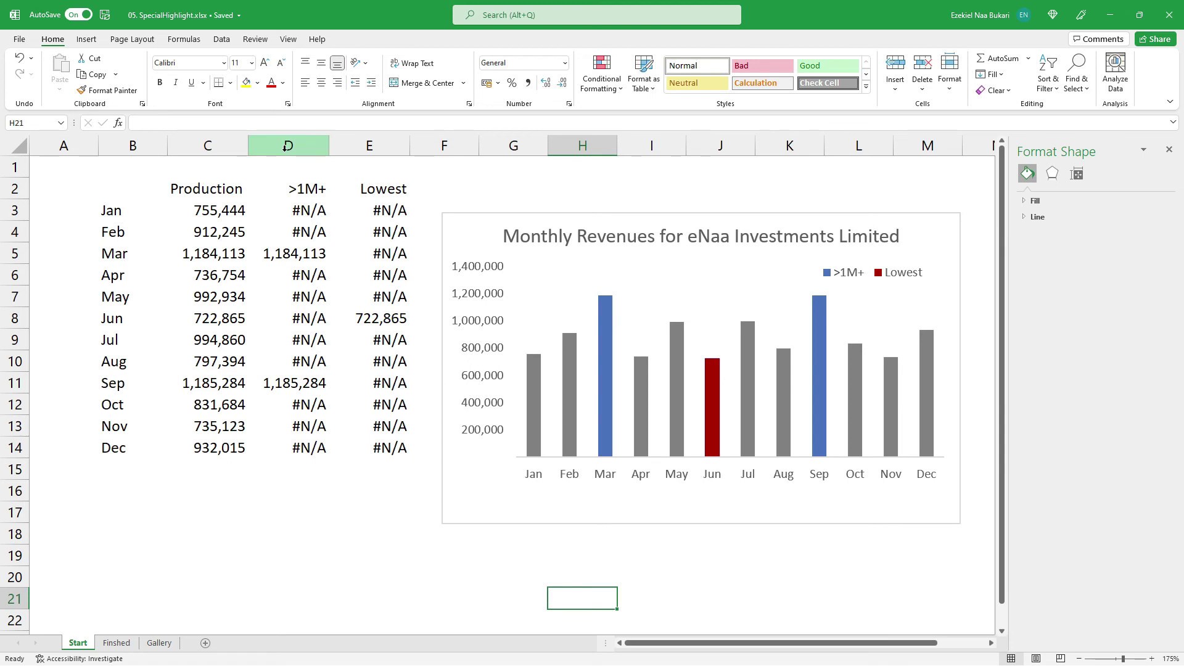
Step: Hide columns D:E (>1M+ and Lowest) and shift the chart up and left beside the data
{"action": "left_click_drag", "start_coordinate": [288, 145], "coordinate": [380, 146]}
{"action": "right_click", "coordinate": [365, 146]}
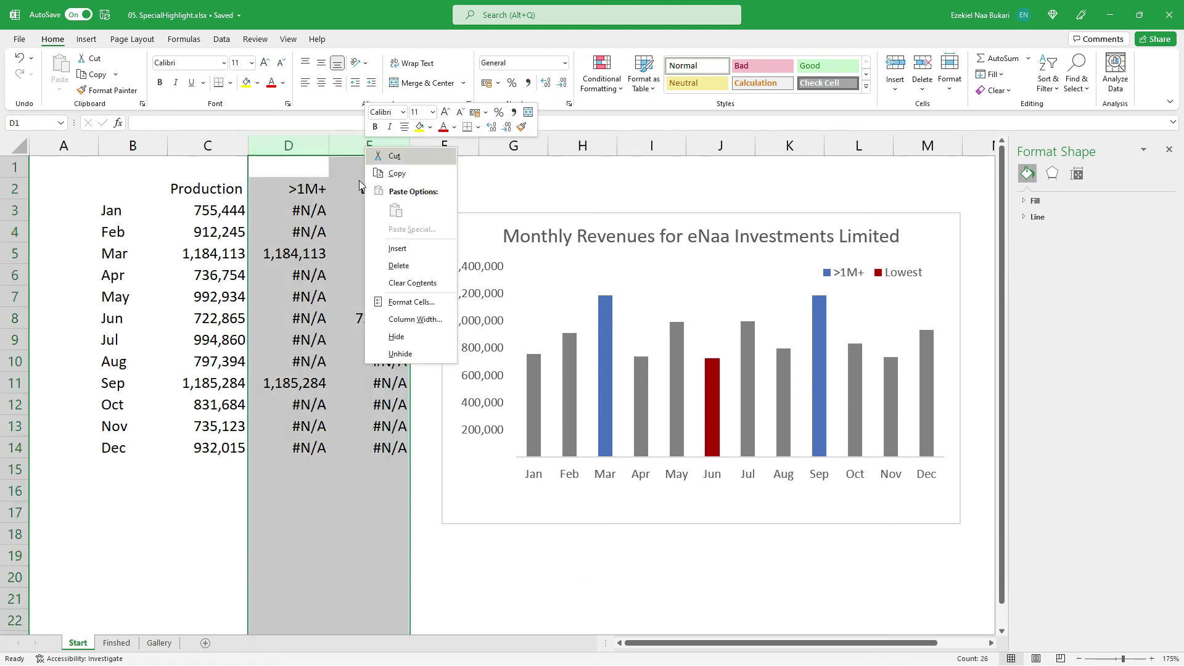
{"action": "left_click", "coordinate": [394, 337]}
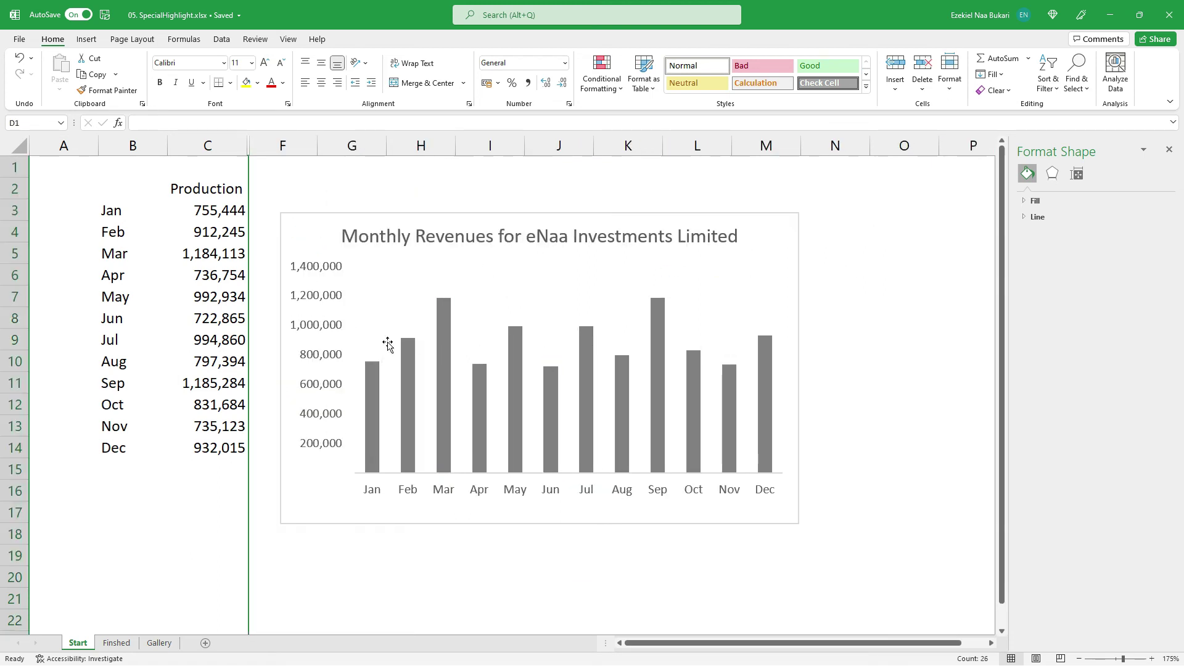
{"action": "left_click", "coordinate": [321, 222]}
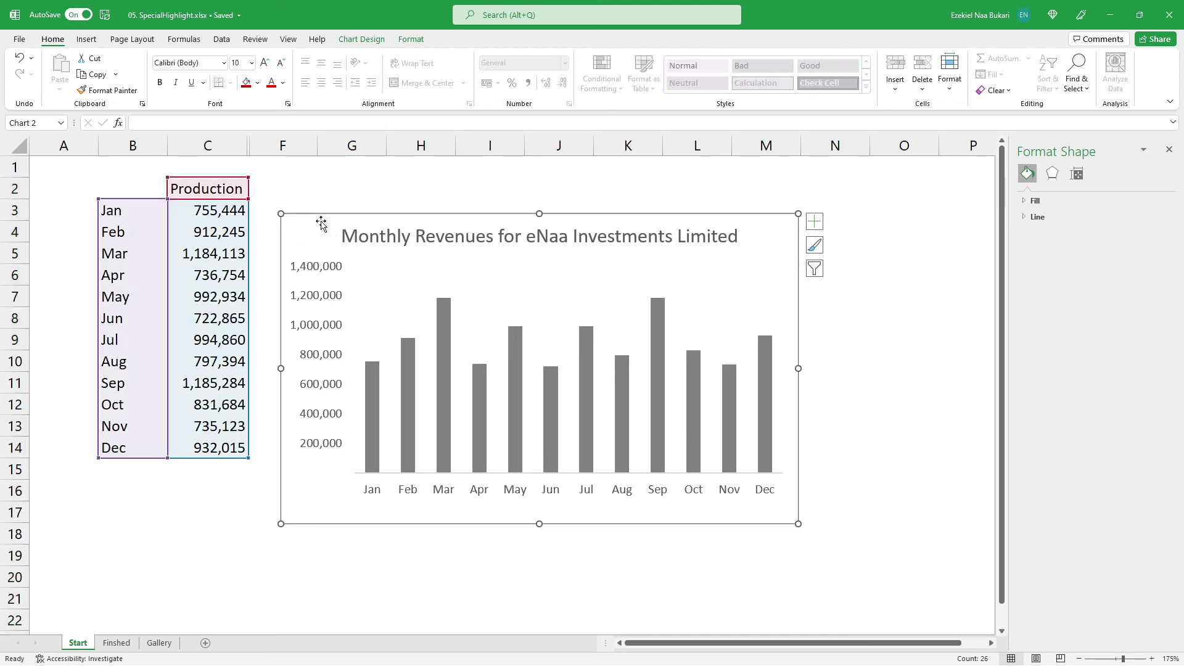
{"action": "left_click_drag", "start_coordinate": [320, 222], "coordinate": [318, 193]}
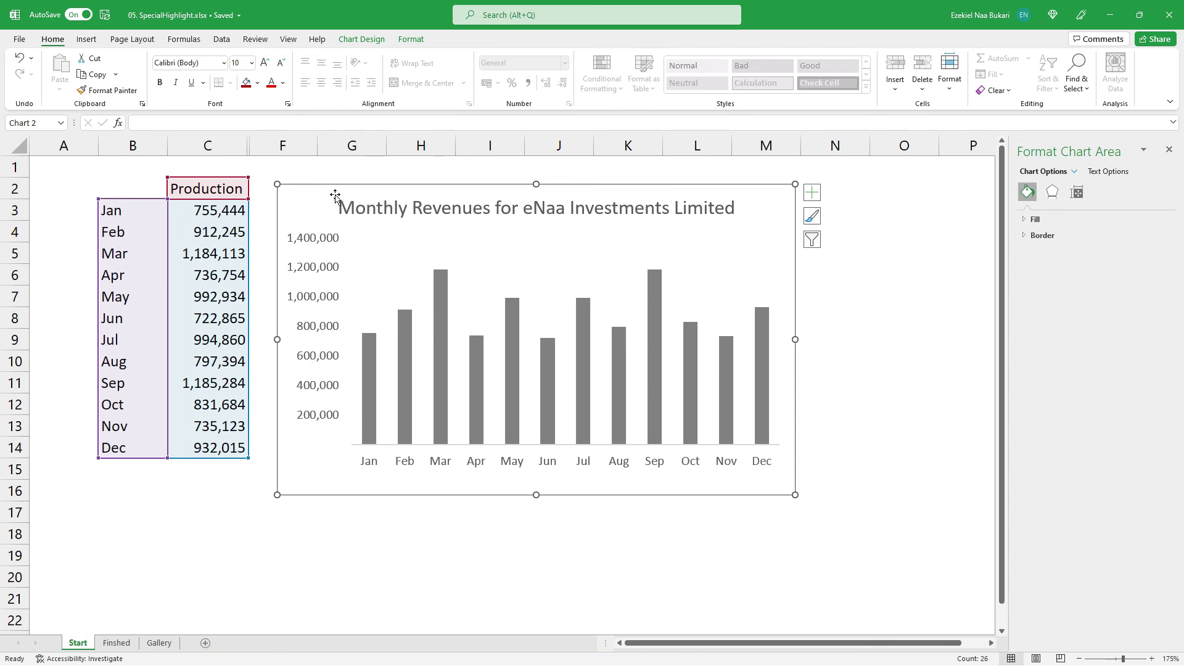
Step: Enable 'Show data in hidden rows and columns' in the chart's Select Data settings
{"action": "left_click", "coordinate": [353, 41]}
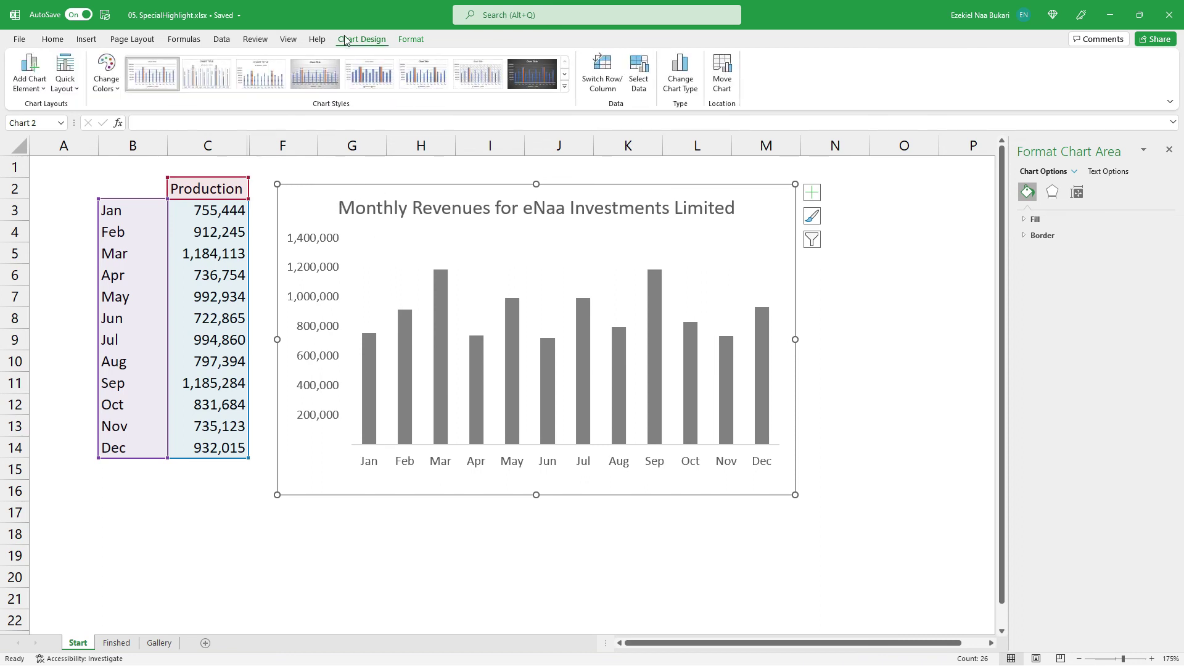
{"action": "left_click", "coordinate": [639, 77]}
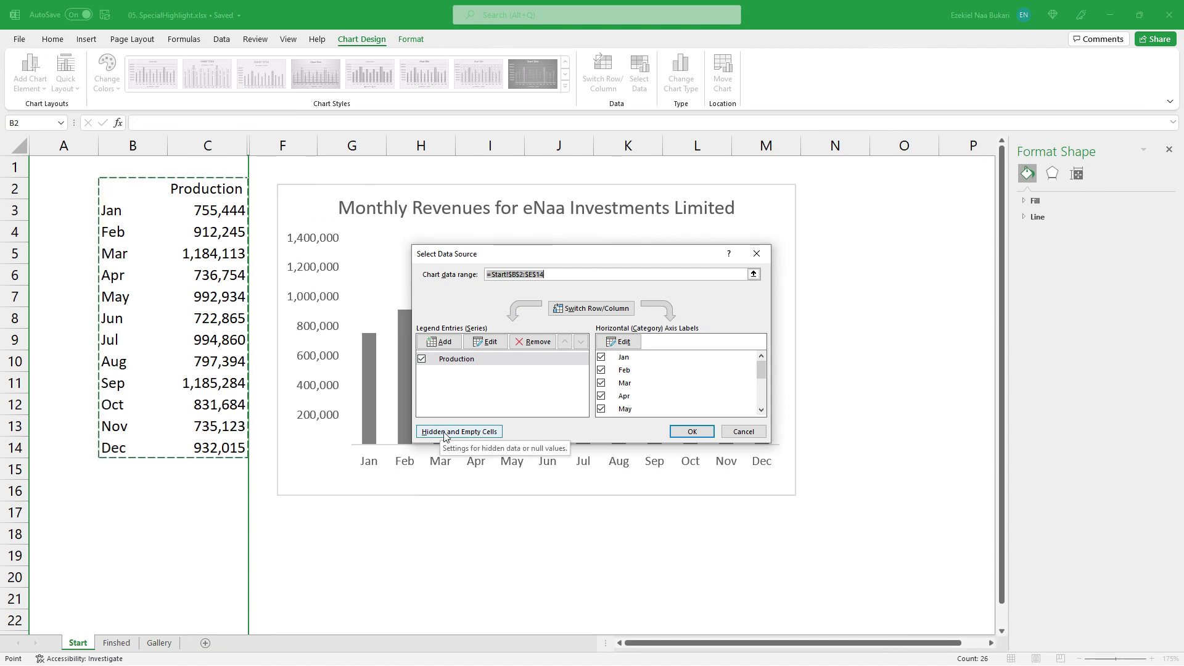
{"action": "left_click", "coordinate": [445, 434]}
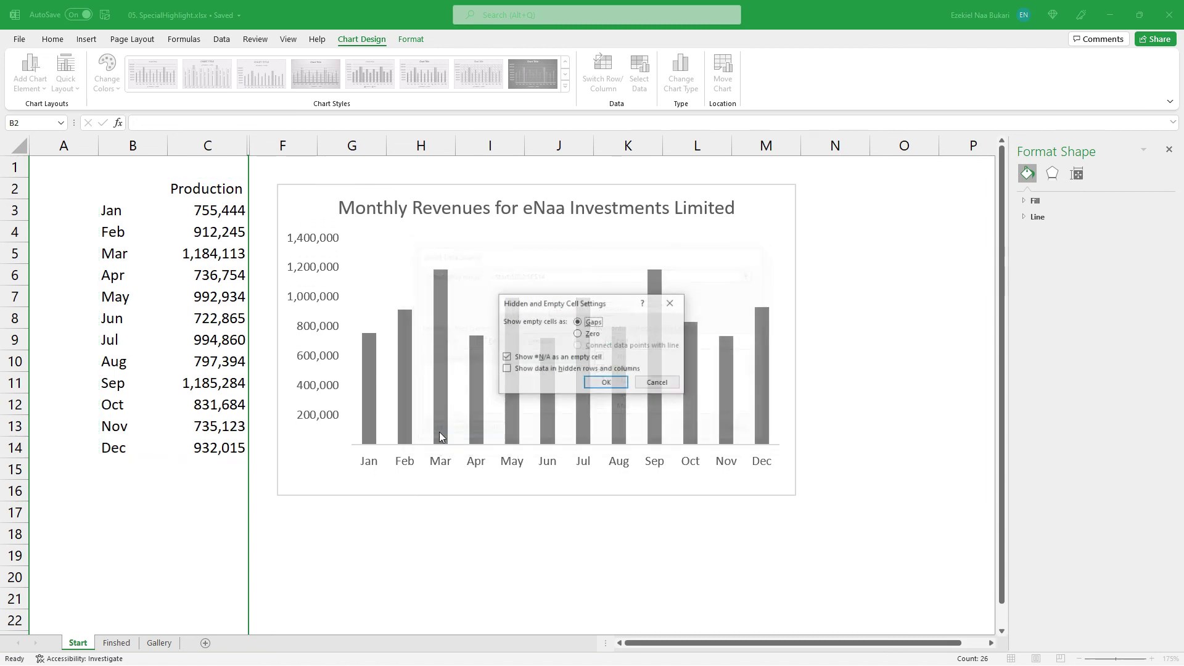
{"action": "left_click", "coordinate": [506, 371]}
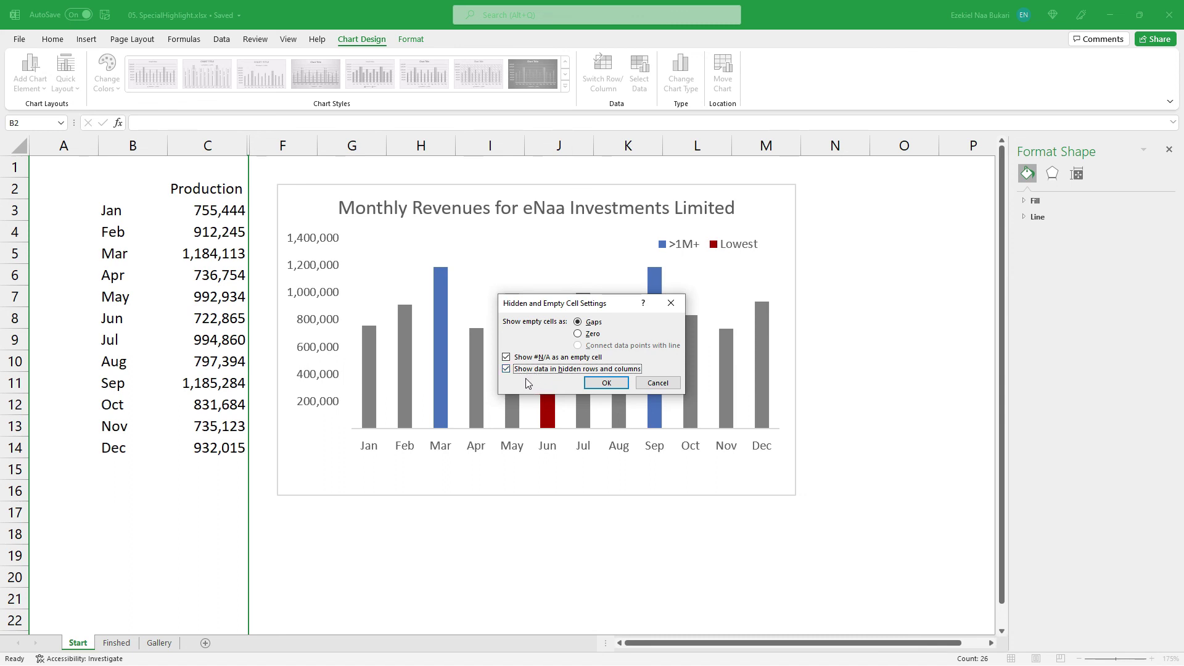
{"action": "key", "text": "Return"}
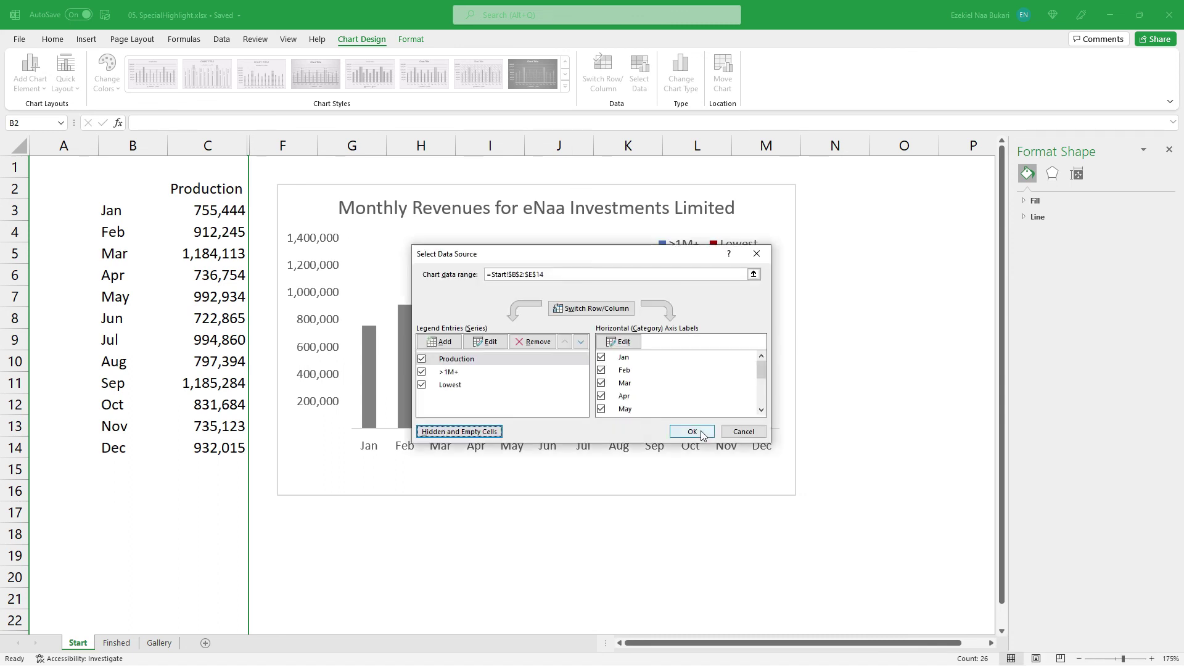
{"action": "left_click", "coordinate": [686, 432]}
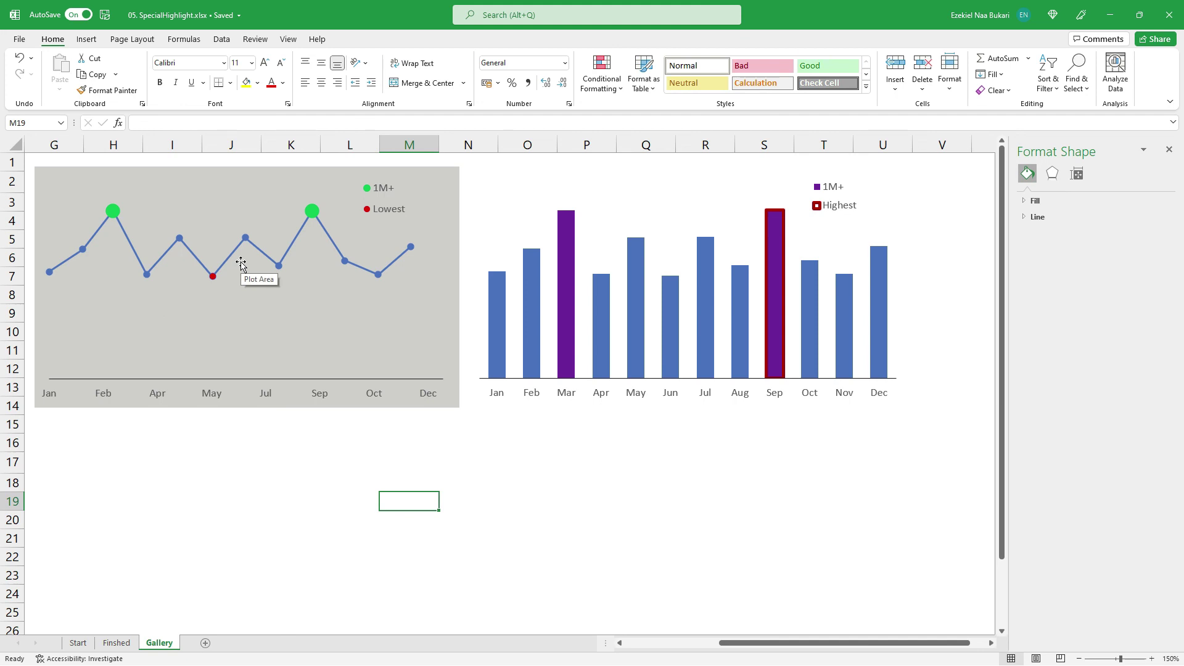
Step: Select the example bar chart and its chart area on the Gallery sheet
{"action": "left_click", "coordinate": [489, 183]}
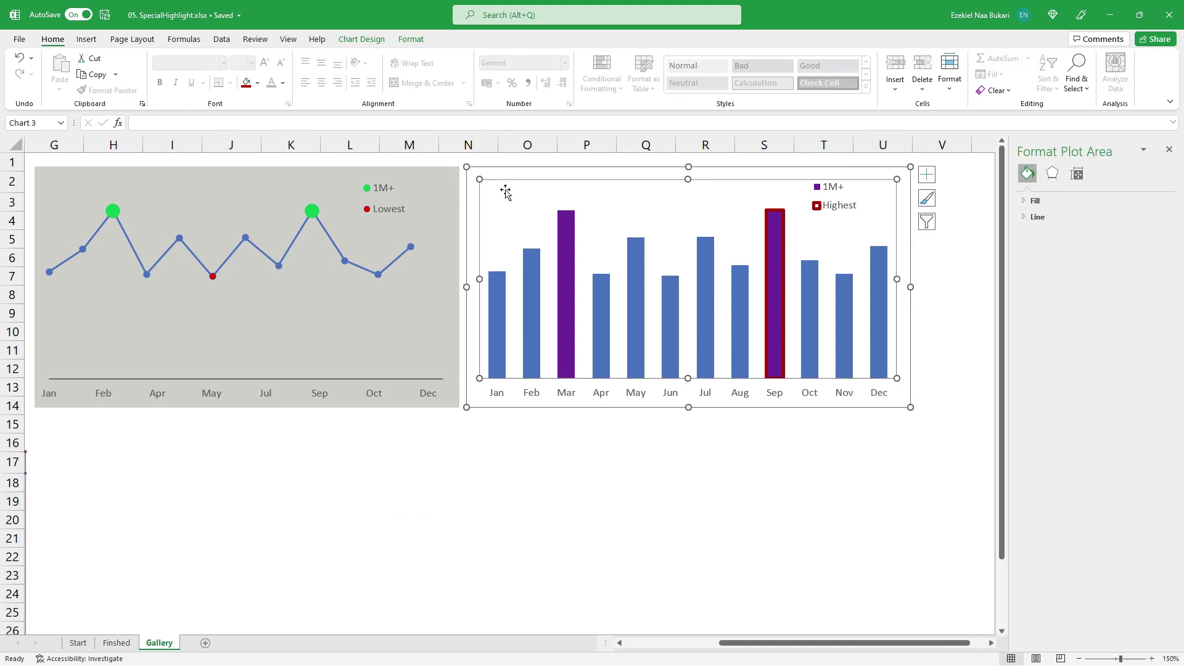
{"action": "left_click", "coordinate": [546, 411]}
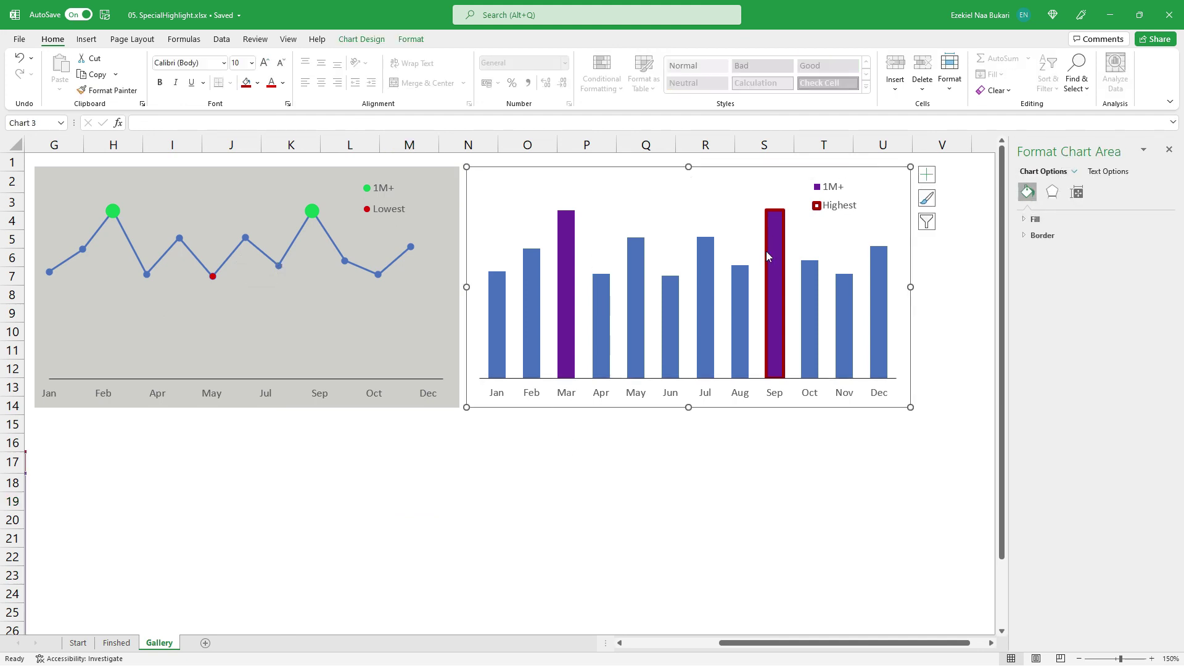
{"action": "mouse_move", "coordinate": [776, 250]}
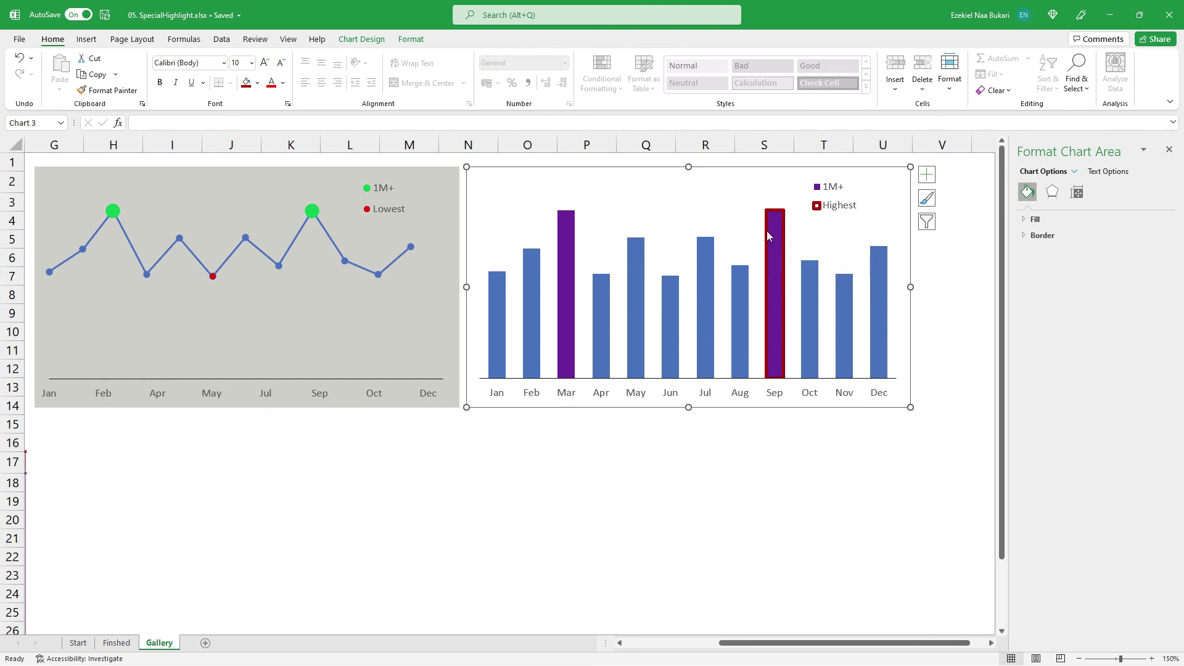